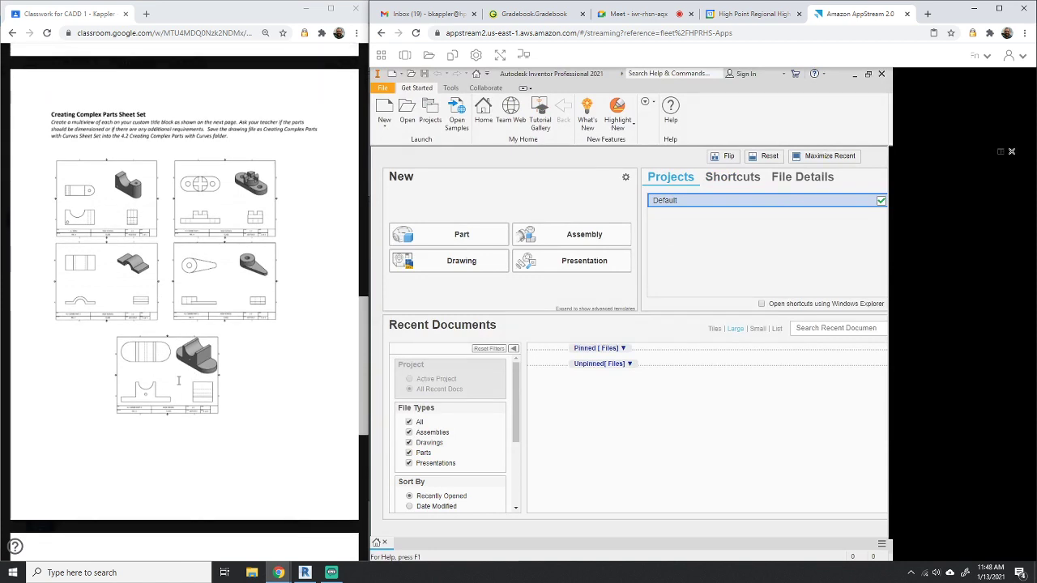
# Step: Examine the multiview sheet set and the dimensioned Curved Part drawings in the 4.2 Creating Complex Parts with Curves PDF
pyautogui.scroll(4, 182, 387)
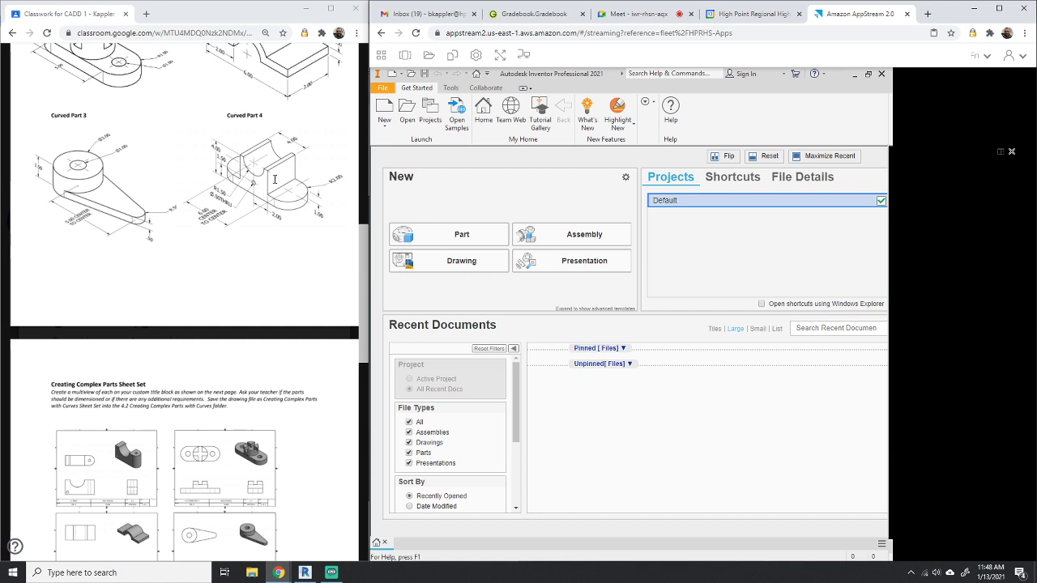
pyautogui.scroll(-3, 273, 179)
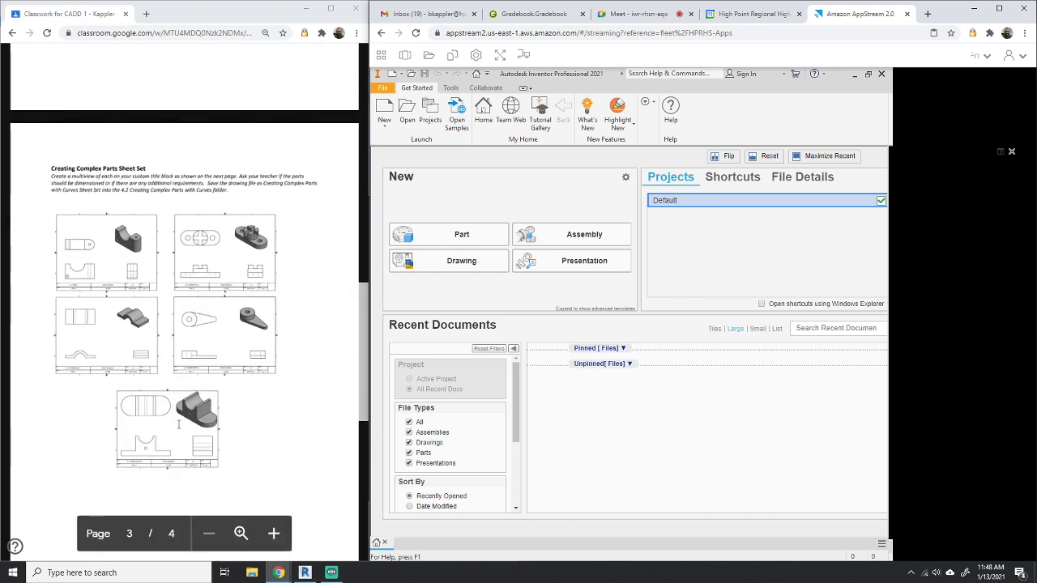
pyautogui.scroll(-1, 146, 426)
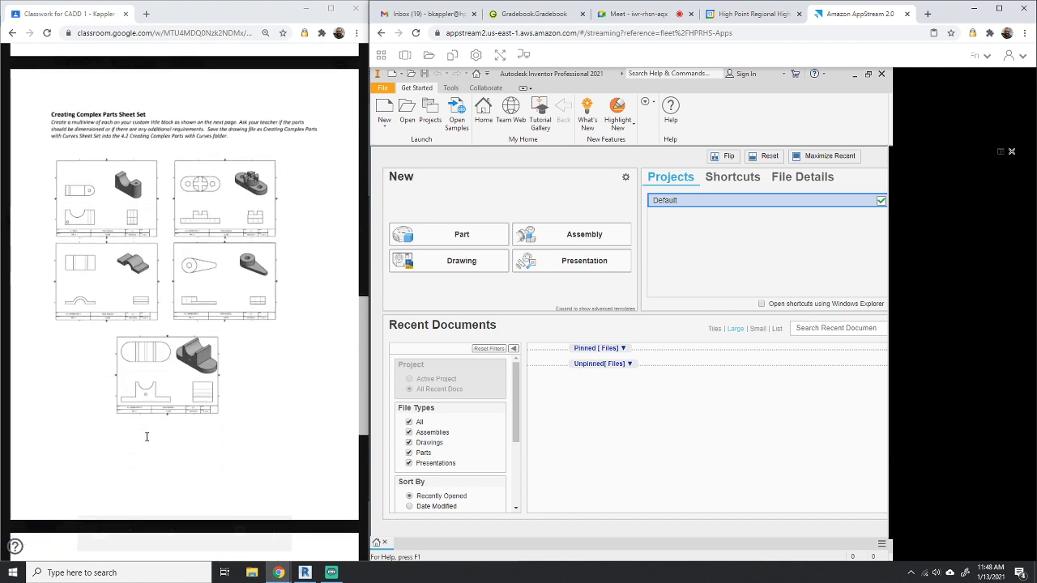
pyautogui.click(330, 9)
pyautogui.scroll(-12, 479, 357)
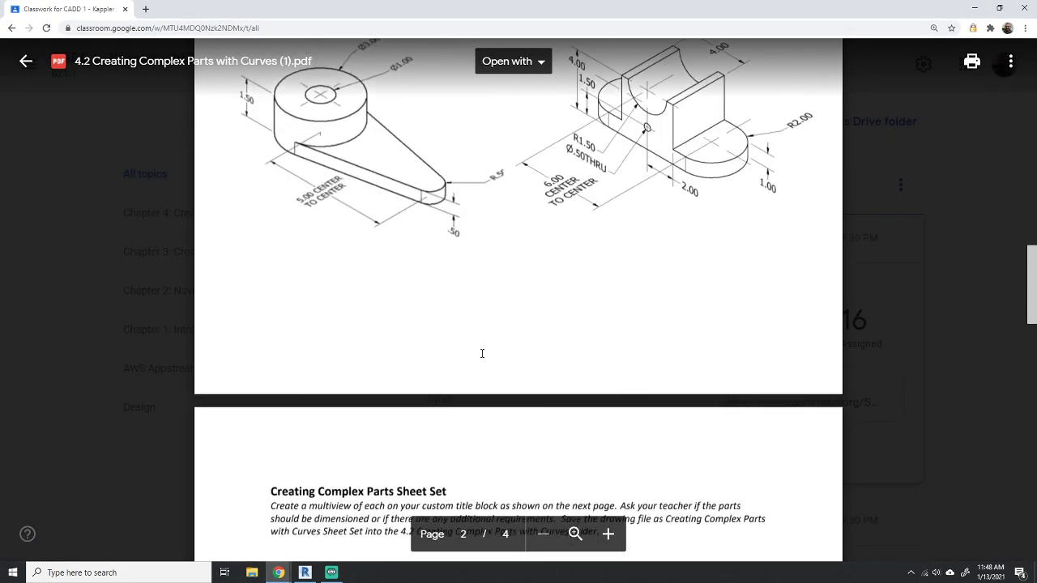
pyautogui.scroll(-2, 483, 353)
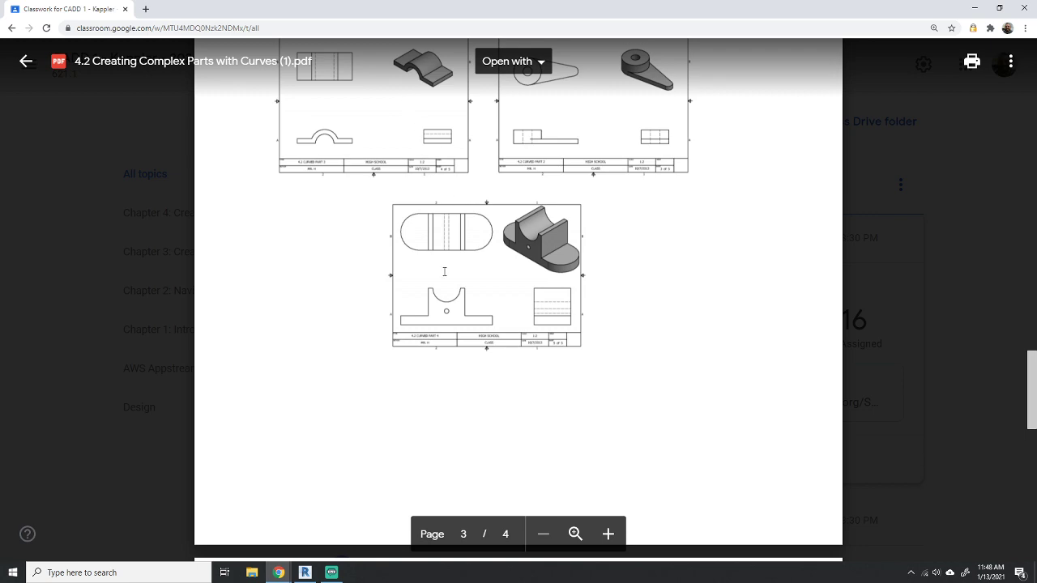
pyautogui.doubleClick(486, 18)
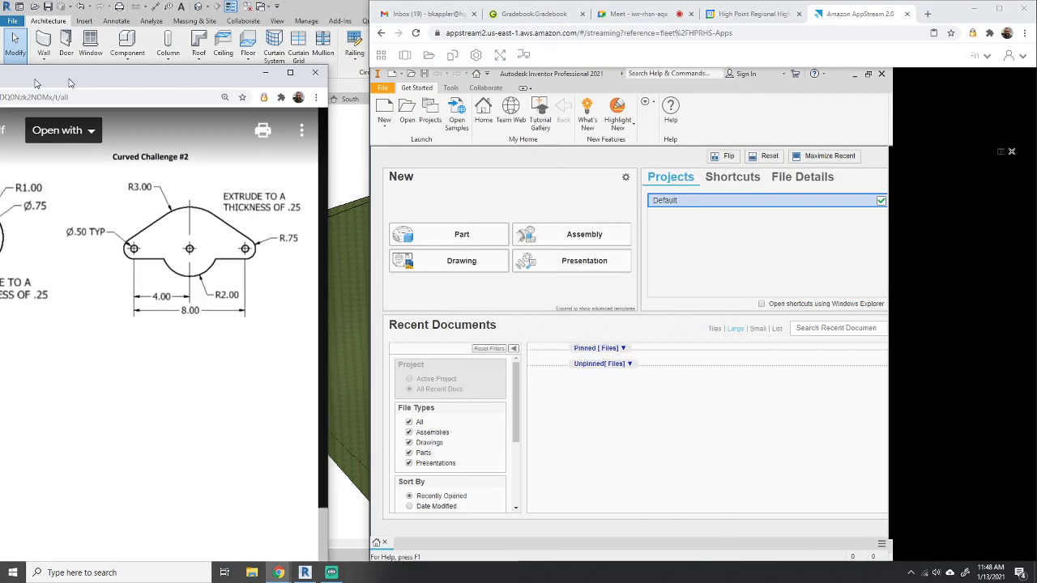
pyautogui.scroll(1, 87, 112)
pyautogui.scroll(5, 187, 239)
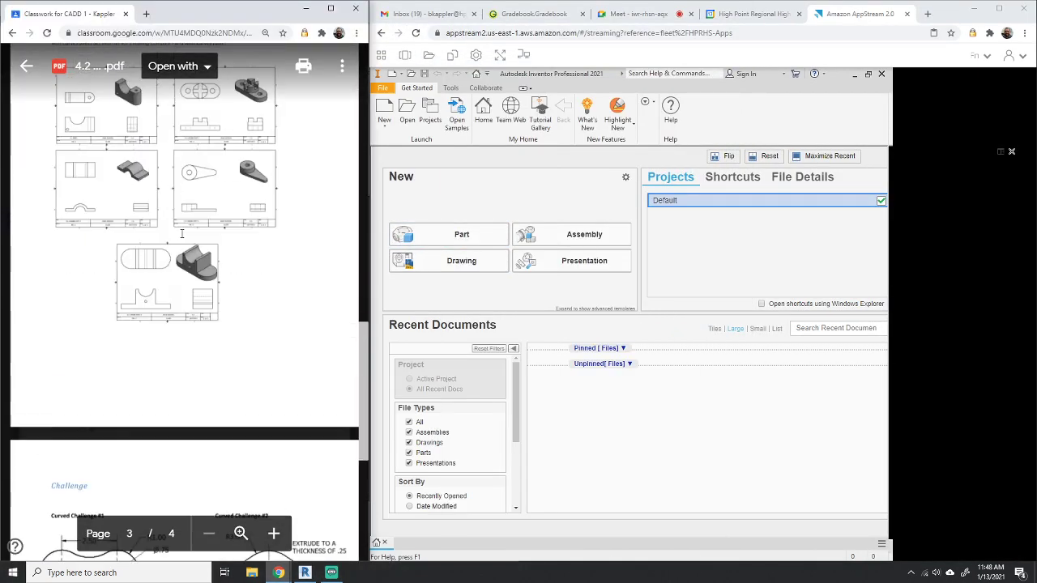
pyautogui.scroll(3, 187, 239)
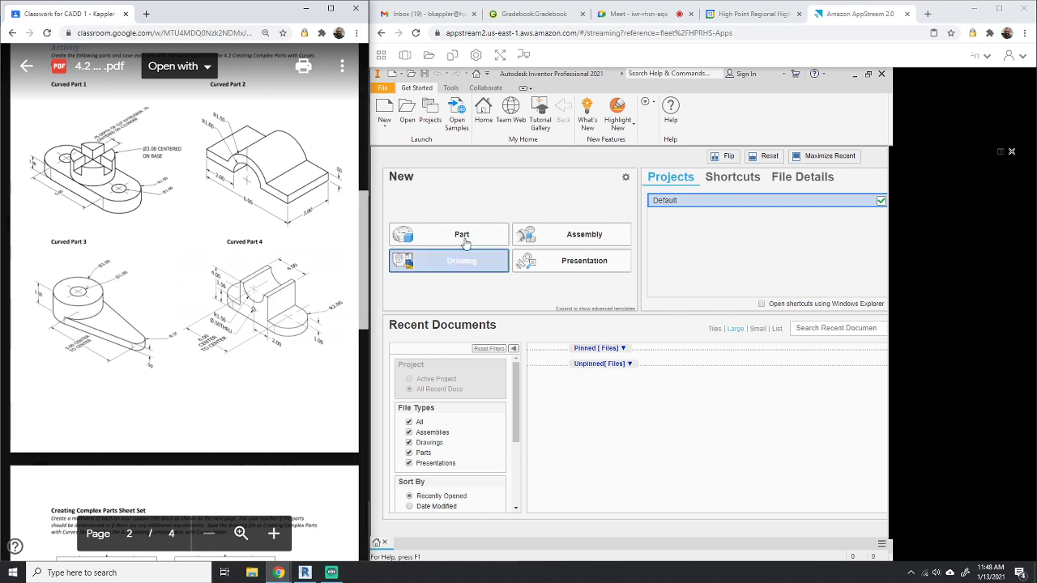
# Step: Create a new part in Inventor and fit the program window beside the assignment PDF
pyautogui.click(464, 239)
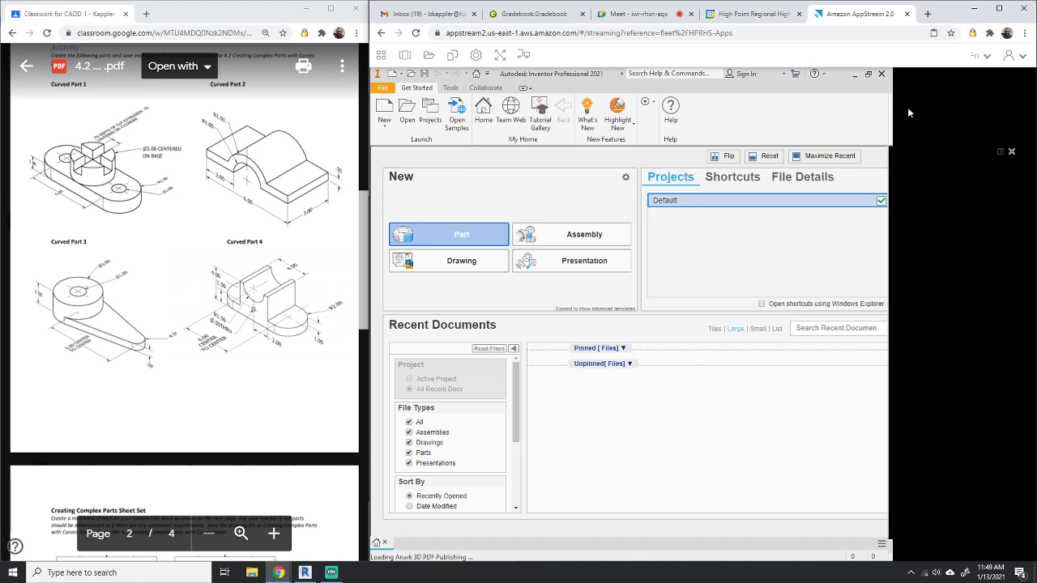
pyautogui.click(1000, 8)
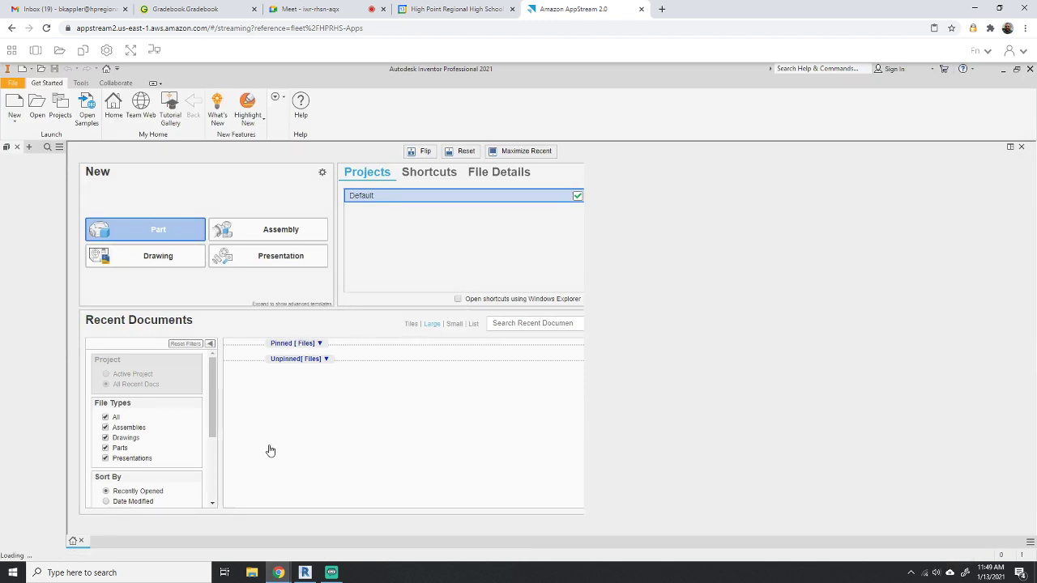
pyautogui.doubleClick(731, 22)
pyautogui.moveTo(732, 22); pyautogui.dragTo(1036, 84)
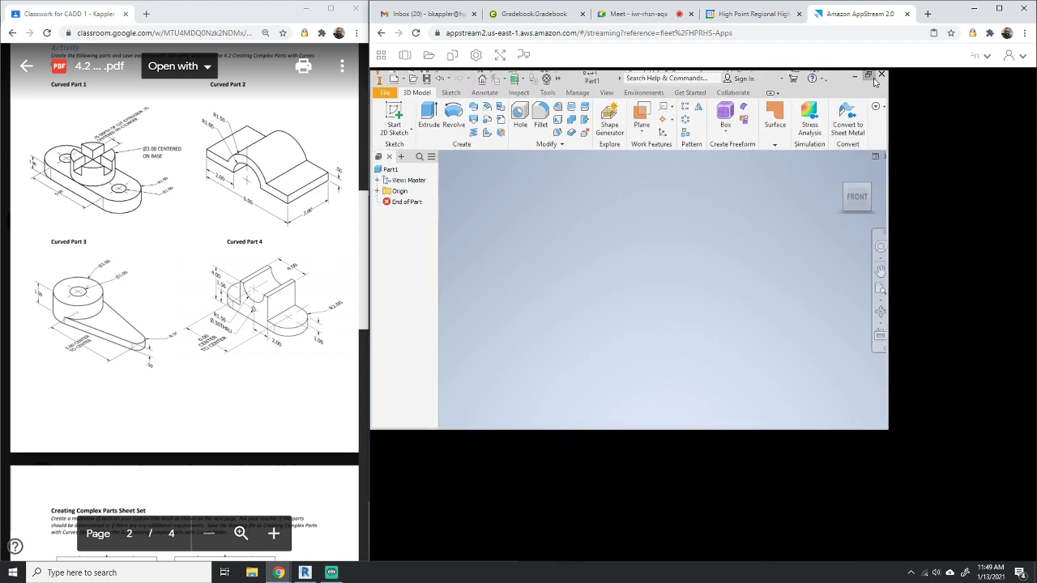
pyautogui.click(867, 74)
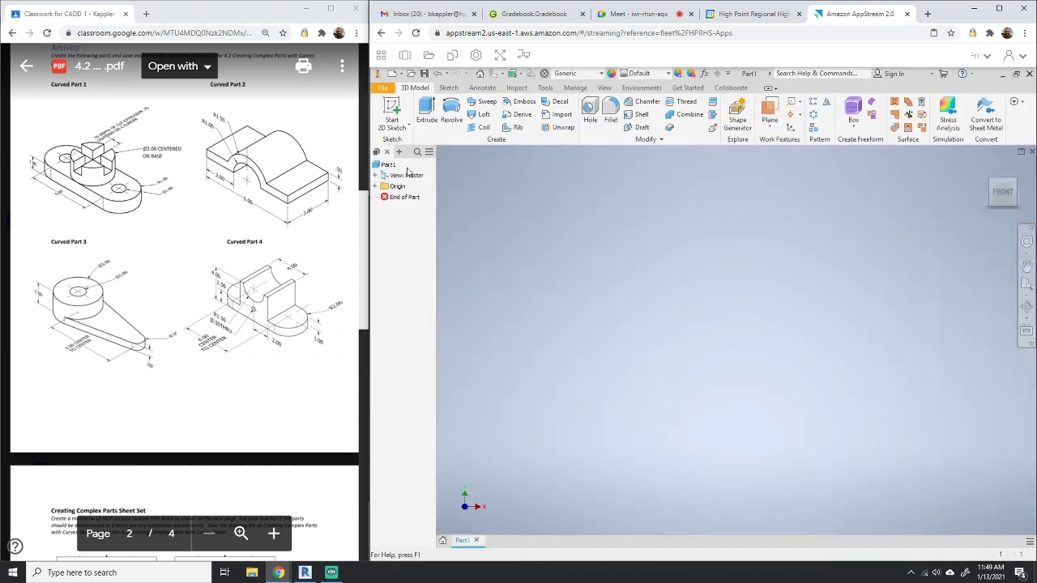
# Step: Start a 2D sketch on the XY plane
pyautogui.click(392, 106)
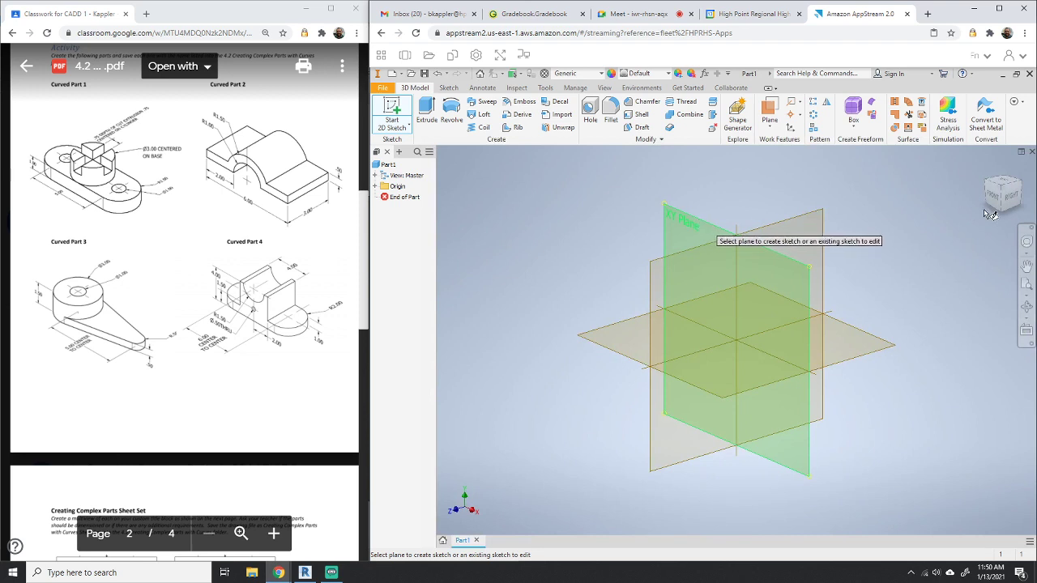
pyautogui.click(712, 228)
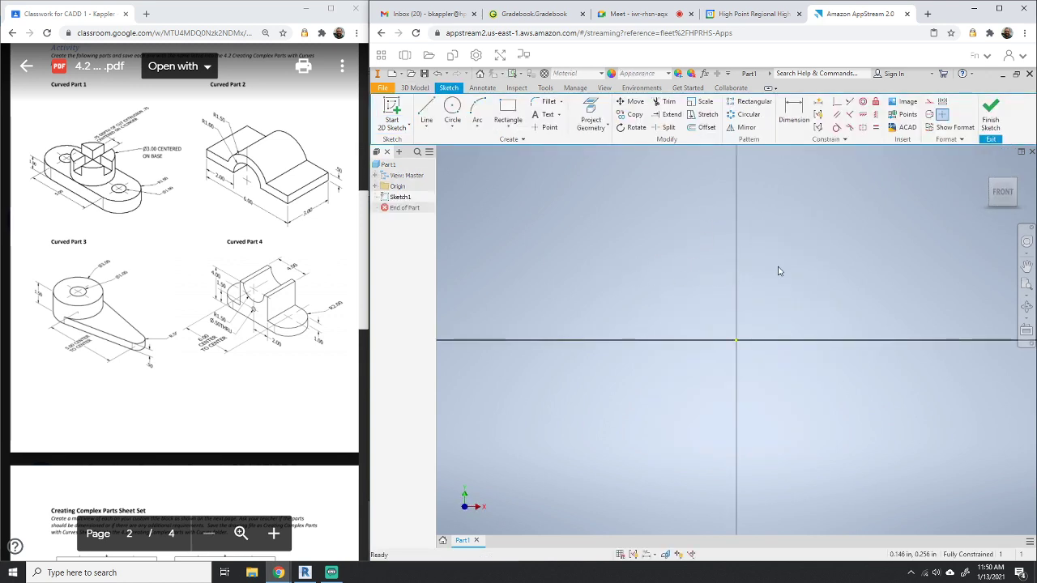
pyautogui.moveTo(805, 253)
pyautogui.mouseDown(button='middle')
pyautogui.moveTo(729, 287)
pyautogui.moveTo(712, 311)
pyautogui.mouseUp(button='middle')
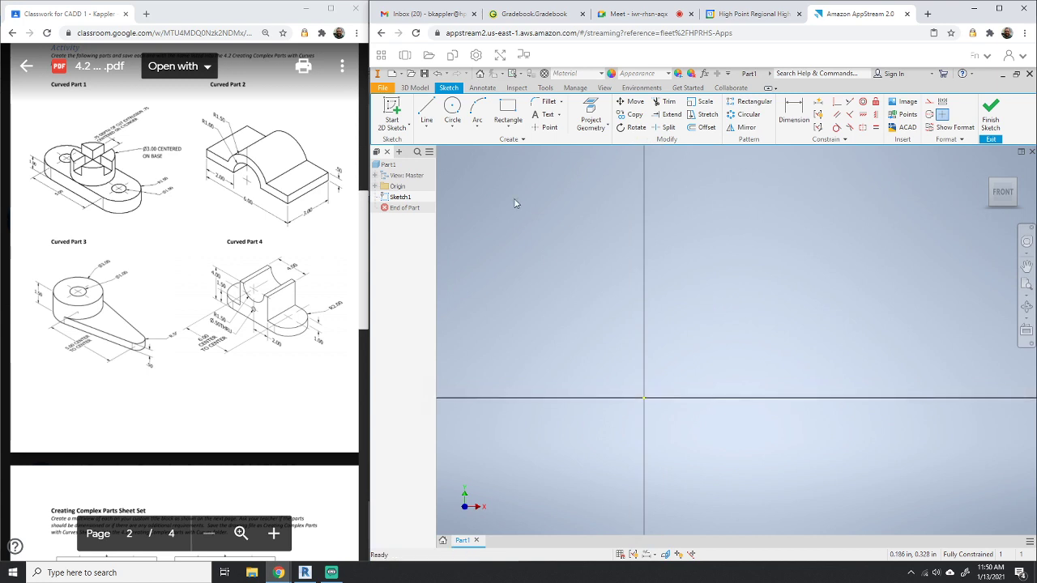
pyautogui.moveTo(581, 257)
pyautogui.mouseDown(button='middle')
pyautogui.moveTo(535, 268)
pyautogui.moveTo(535, 281)
pyautogui.mouseUp(button='middle')
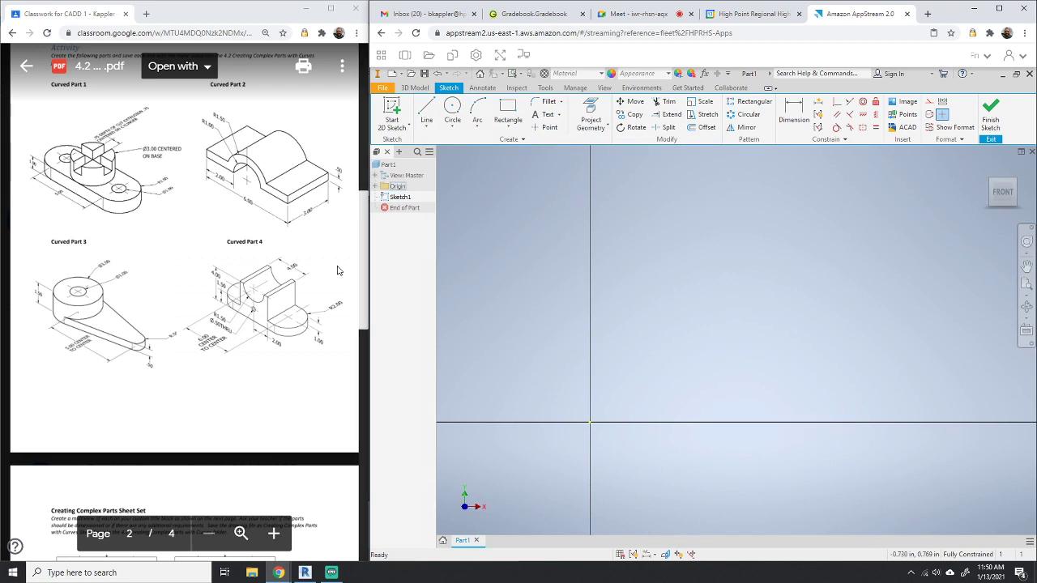
# Step: Draw a 10 in horizontal base line from the origin along the positive X axis
pyautogui.click(424, 111)
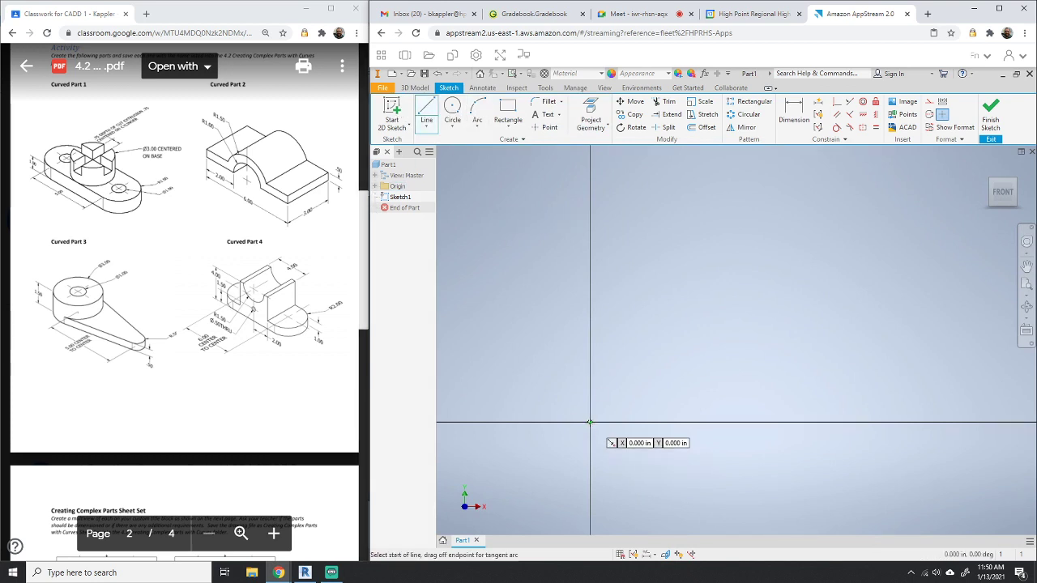
pyautogui.click(590, 422)
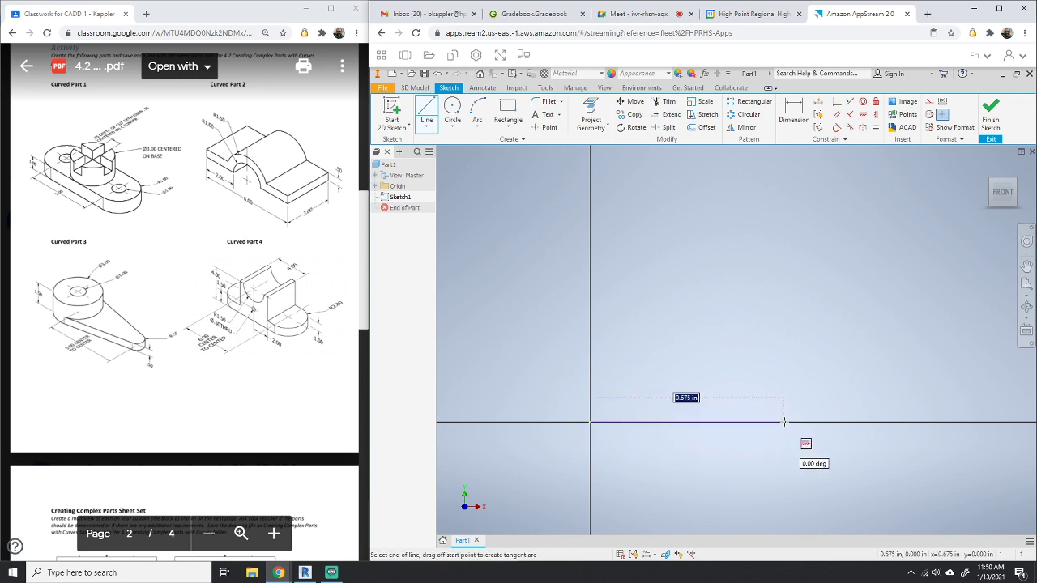
pyautogui.write('10')
pyautogui.press('Return')
# Step: Continue the profile with a 1 in vertical line upward from the far end of the base line
pyautogui.scroll(-3, 837, 379)
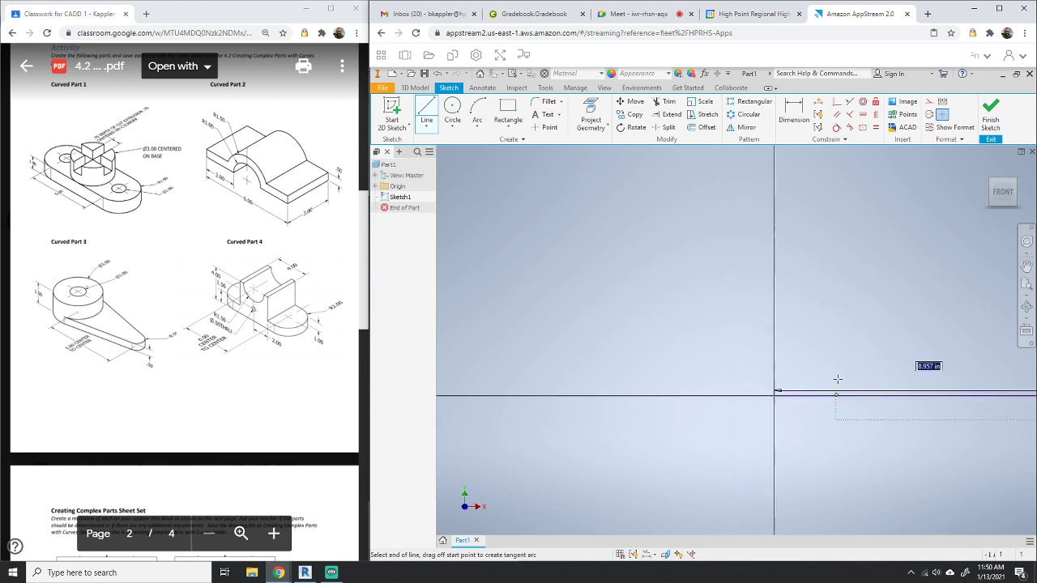
pyautogui.scroll(-3, 837, 379)
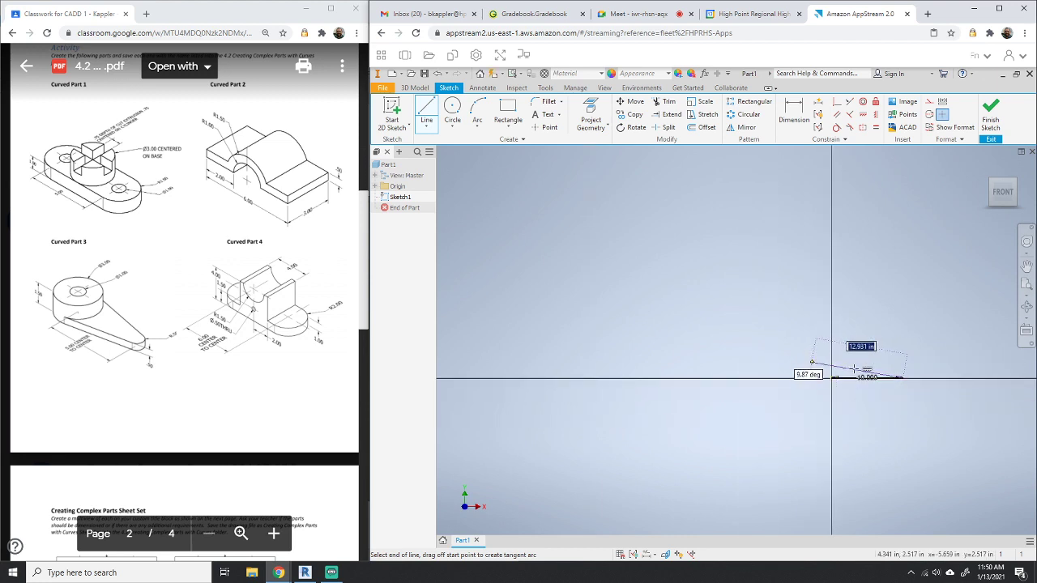
pyautogui.scroll(6, 896, 369)
pyautogui.scroll(-4, 899, 366)
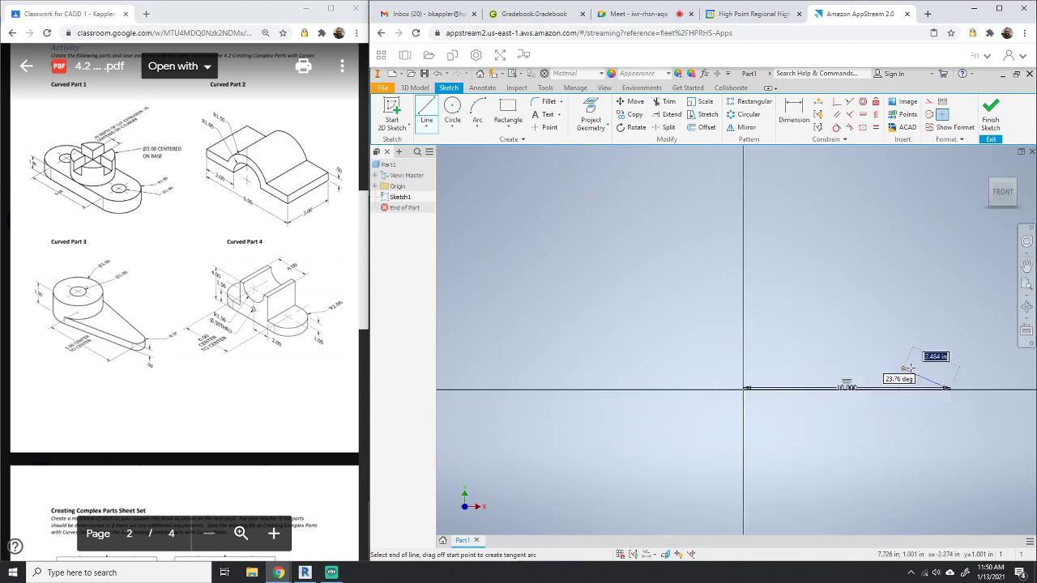
pyautogui.moveTo(907, 369); pyautogui.dragTo(810, 379, button='middle')
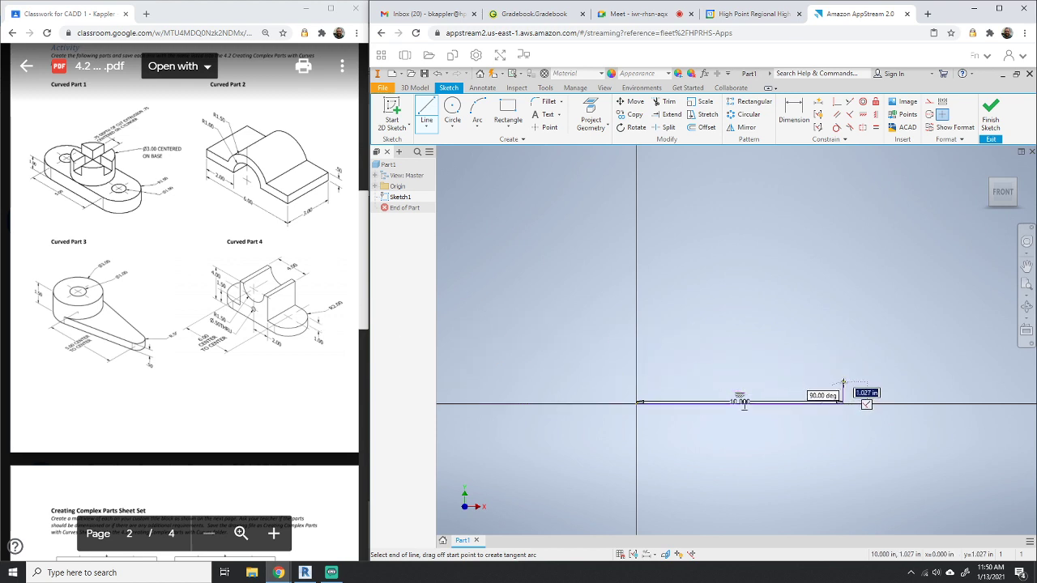
pyautogui.write('1')
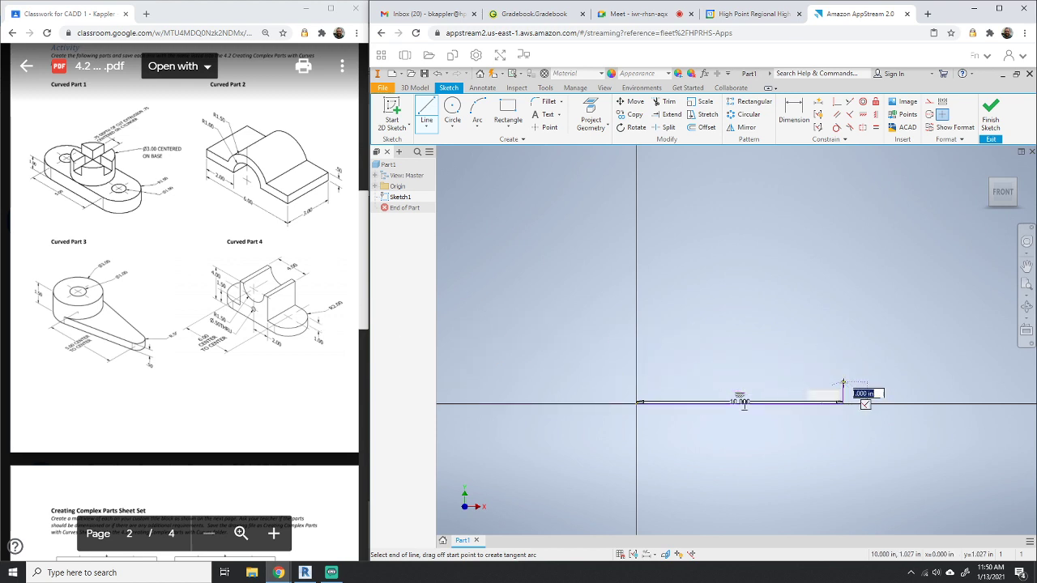
pyautogui.press('Return')
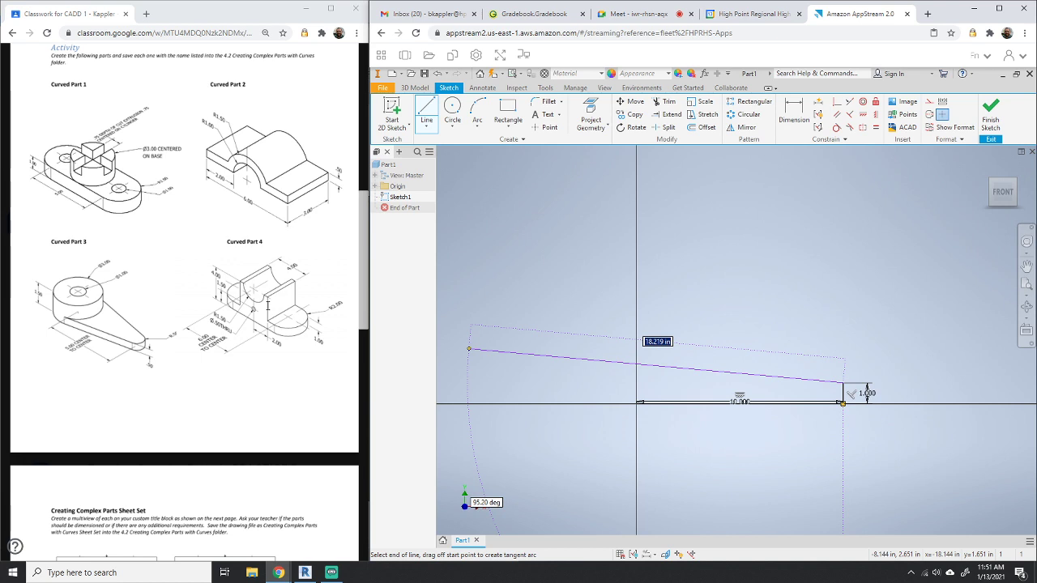
# Step: Continue the profile with a 3 in horizontal line back toward the Y axis and a 3 in vertical line upward
pyautogui.moveTo(330, 312)
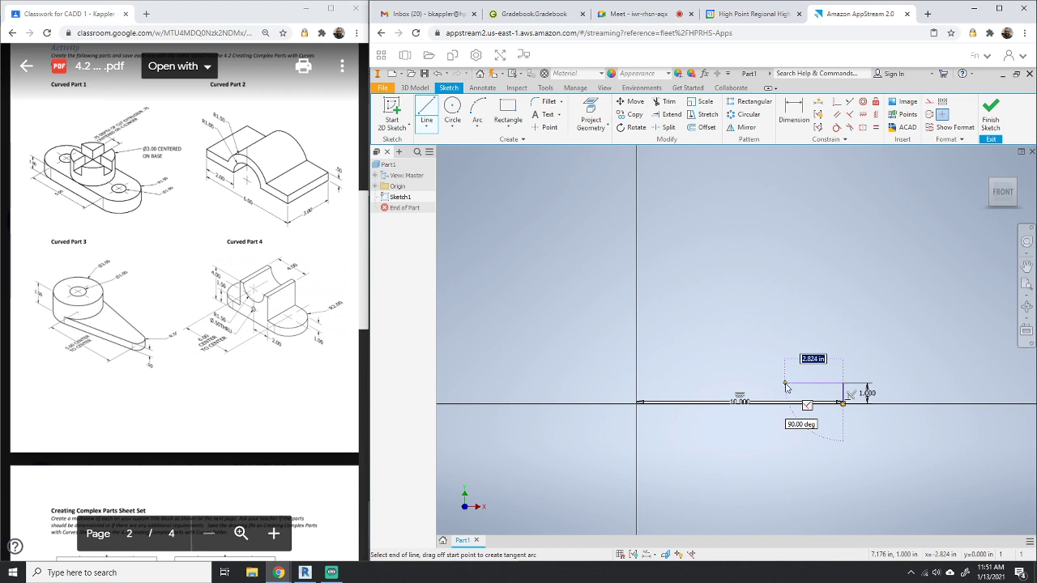
pyautogui.write('3')
pyautogui.press('Return')
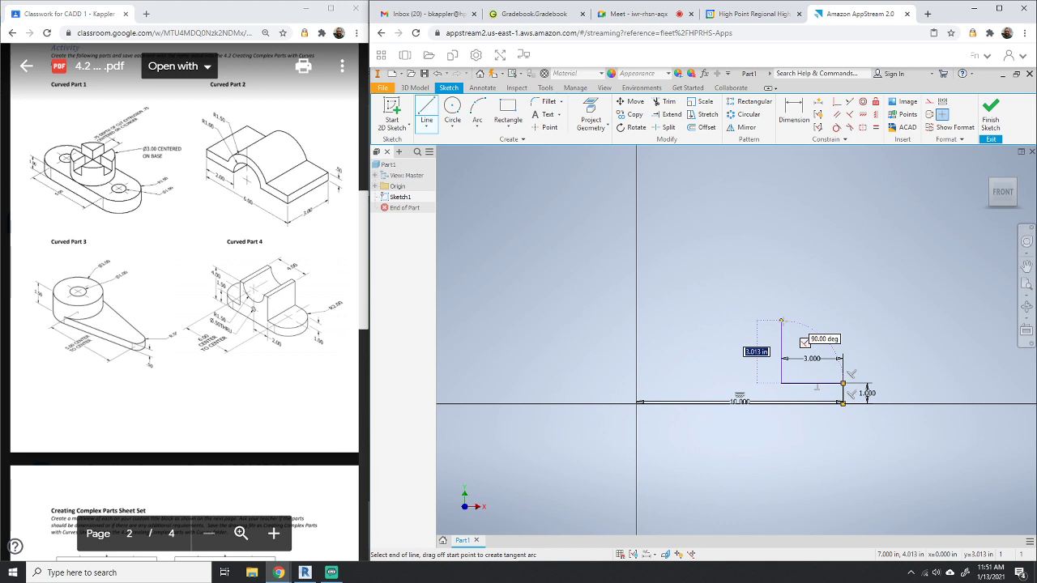
pyautogui.write('3')
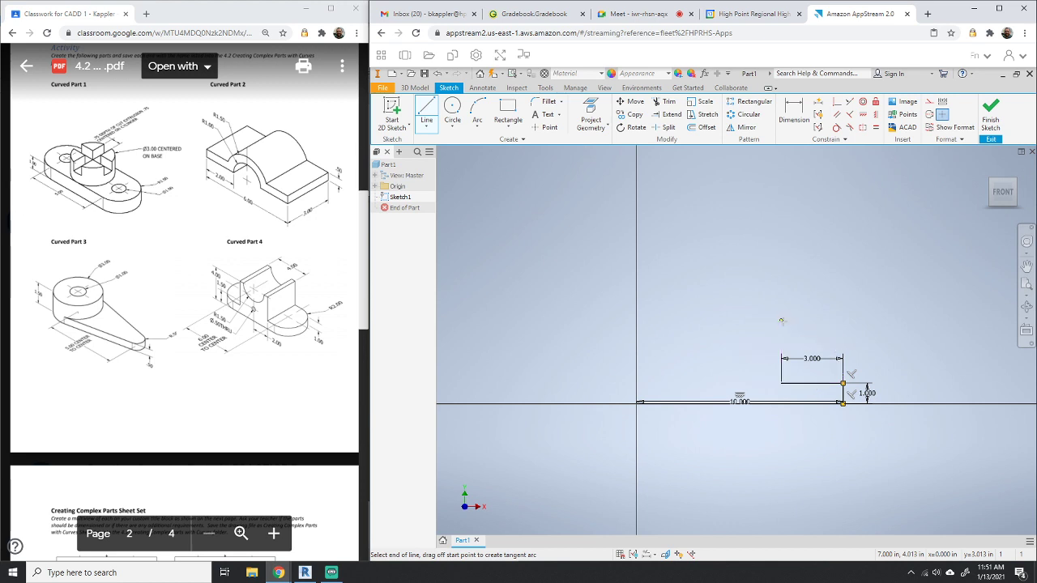
pyautogui.press('Return')
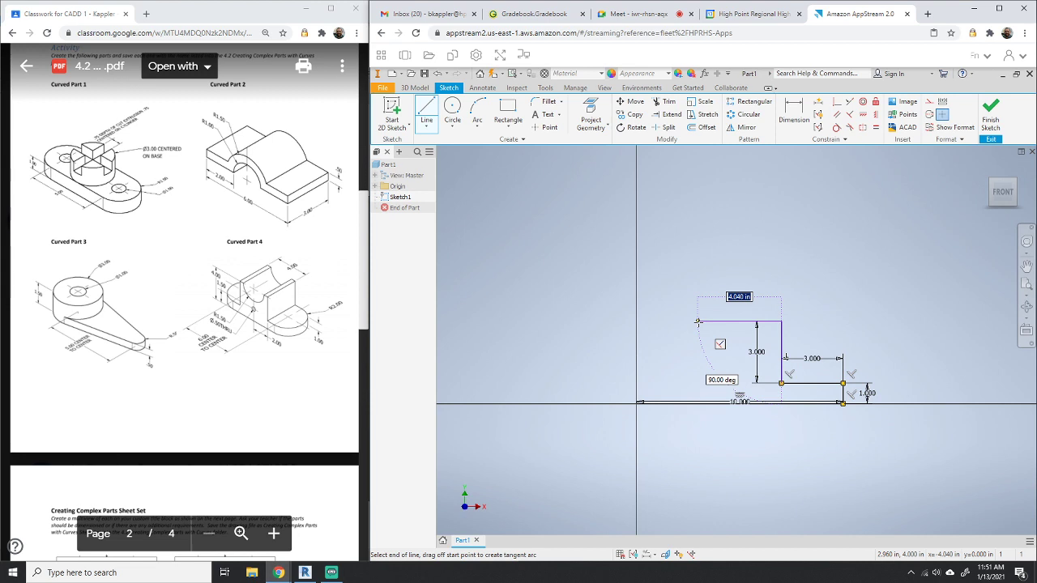
# Step: Draw the 4 in top edge toward the Y axis and close the stepped profile symmetrically down to the origin
pyautogui.write('4')
pyautogui.press('Return')
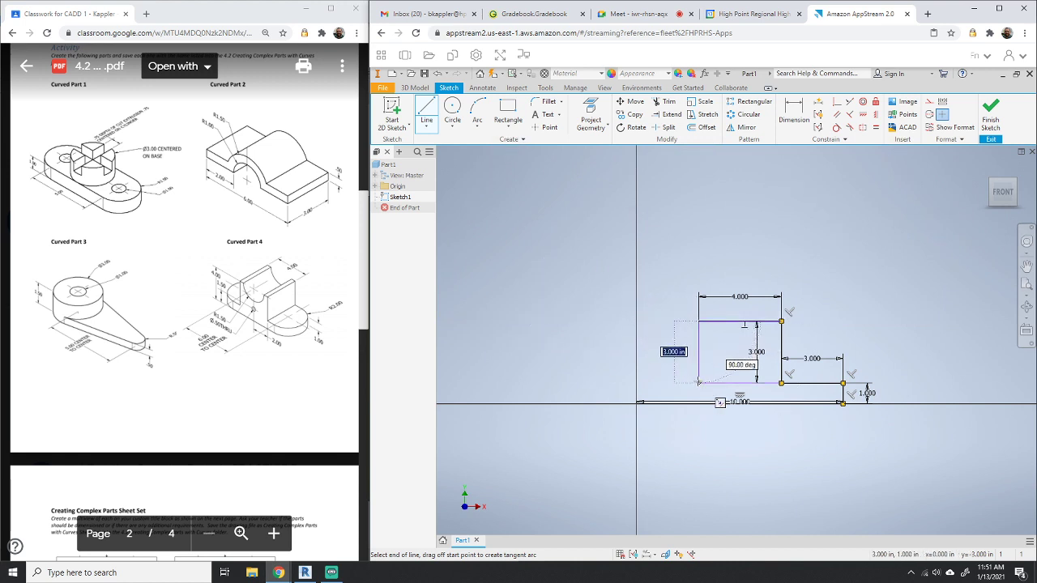
pyautogui.click(698, 382)
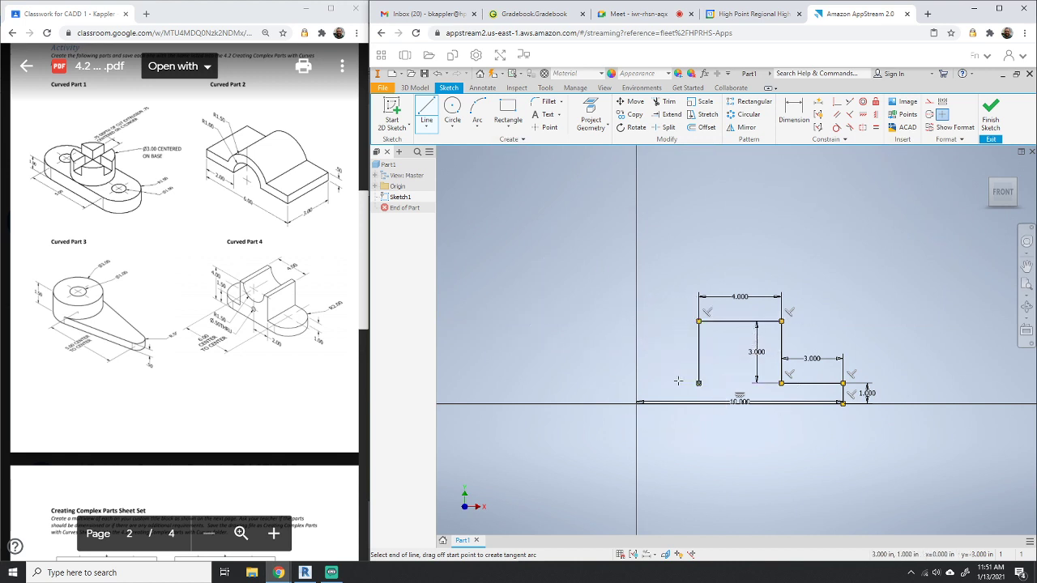
pyautogui.click(637, 382)
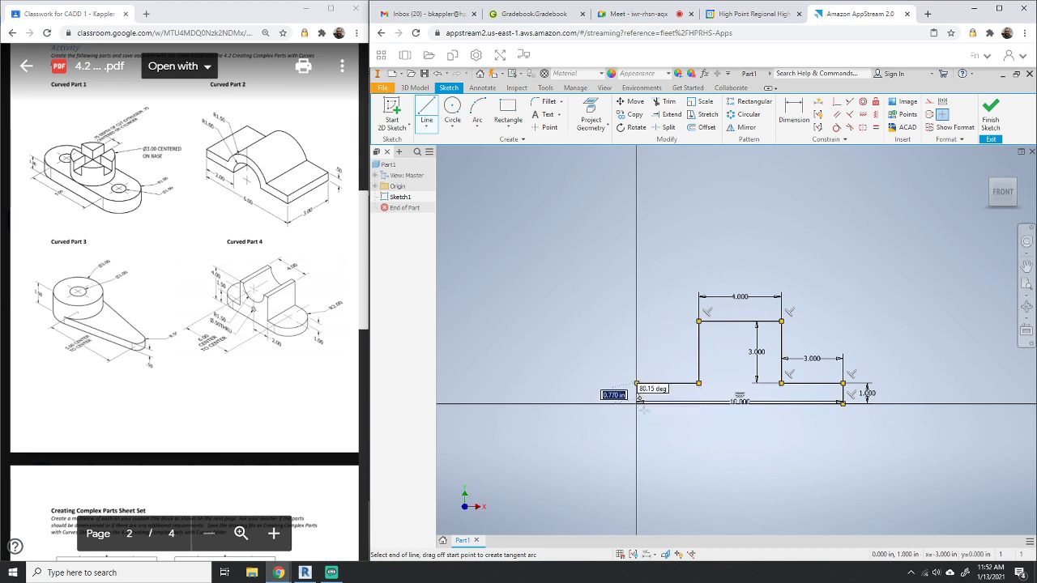
pyautogui.click(637, 403)
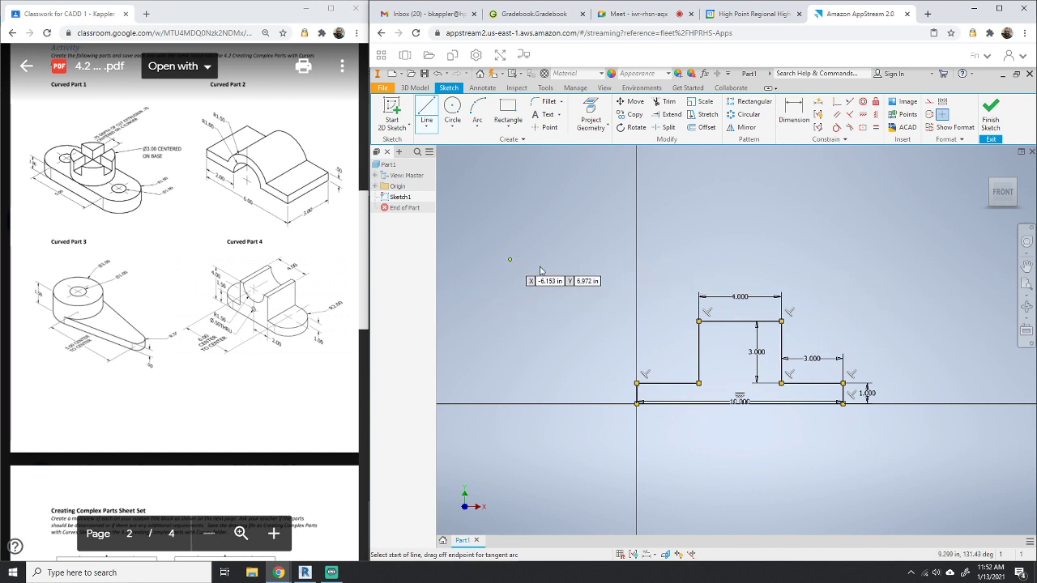
pyautogui.rightClick(509, 260)
pyautogui.click(555, 266)
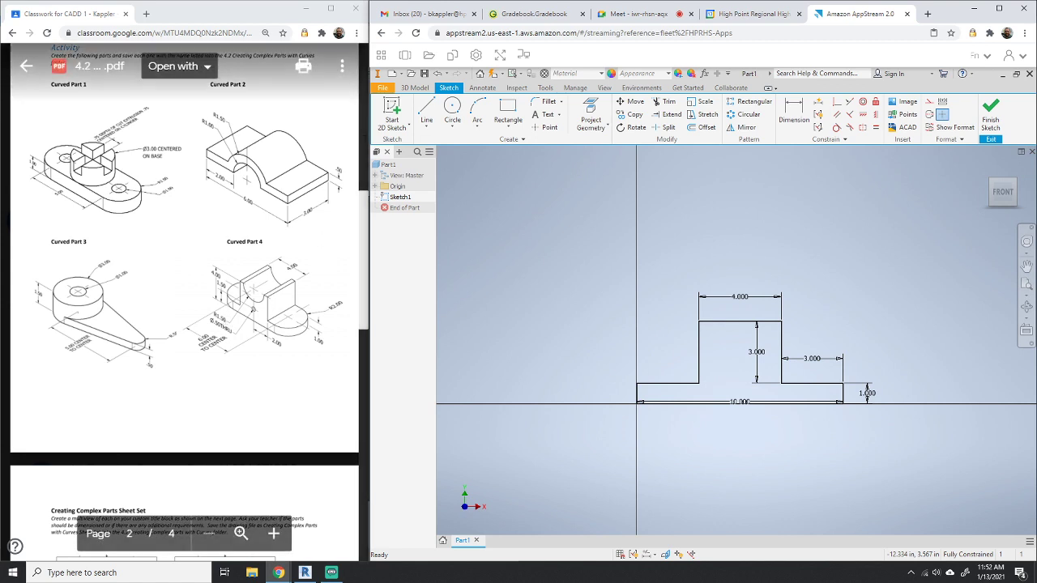
# Step: Draw a 3 in diameter circle centered on the midpoint of the profile's 4 in top edge
pyautogui.click(453, 112)
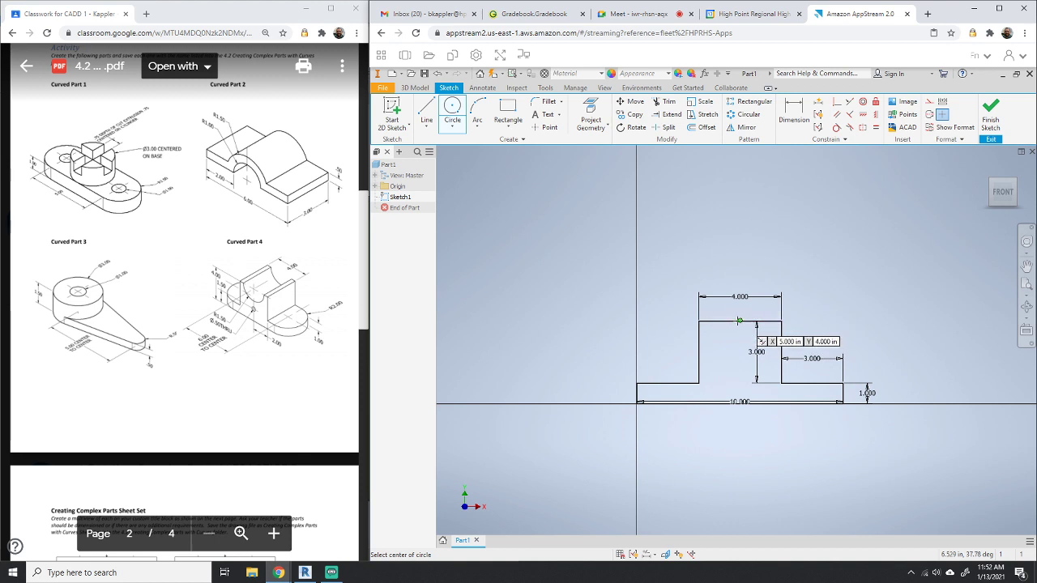
pyautogui.click(739, 321)
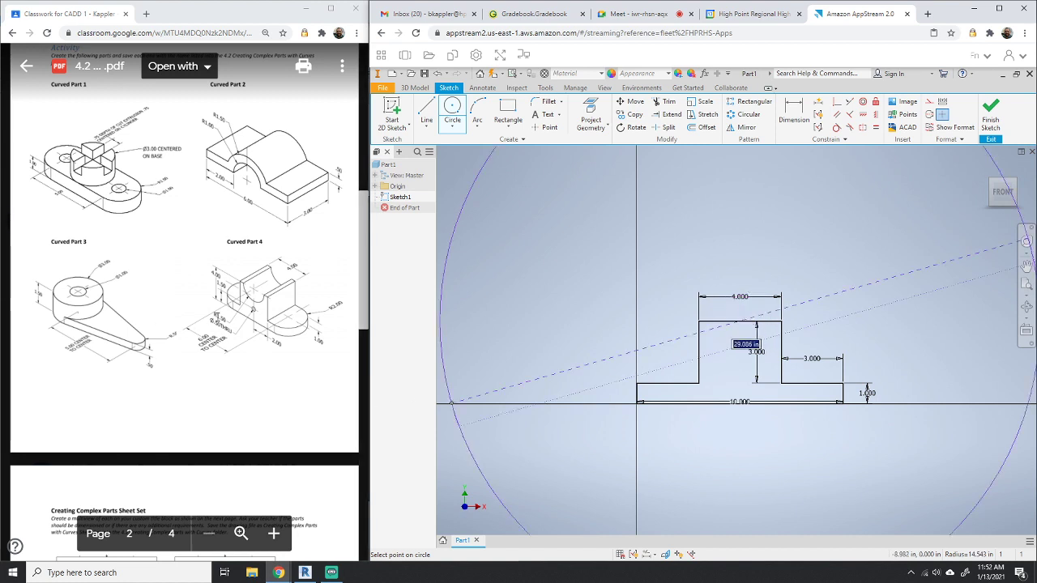
pyautogui.press('Escape')
pyautogui.click(756, 326)
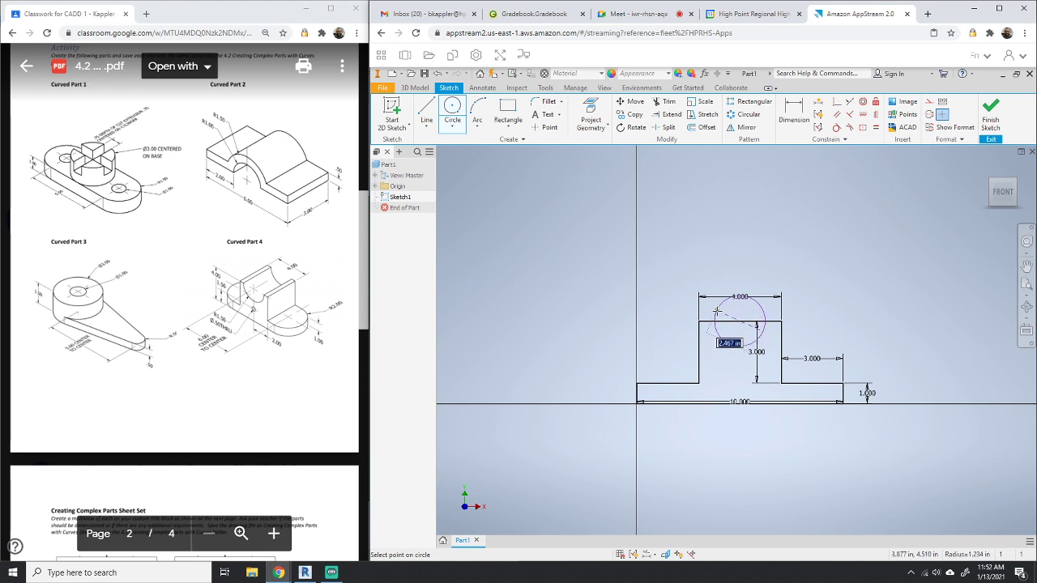
pyautogui.write('3')
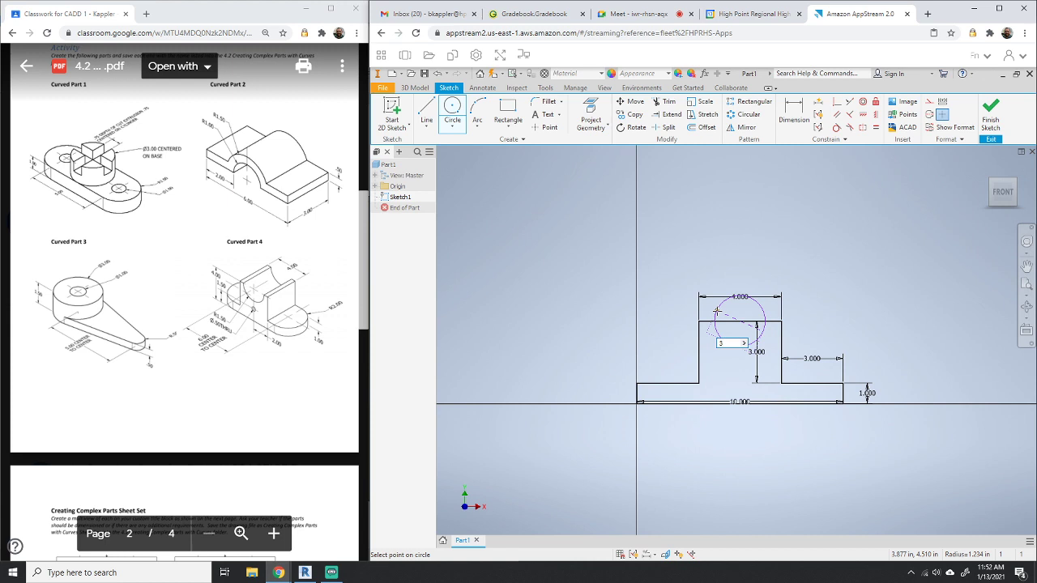
pyautogui.press('Return')
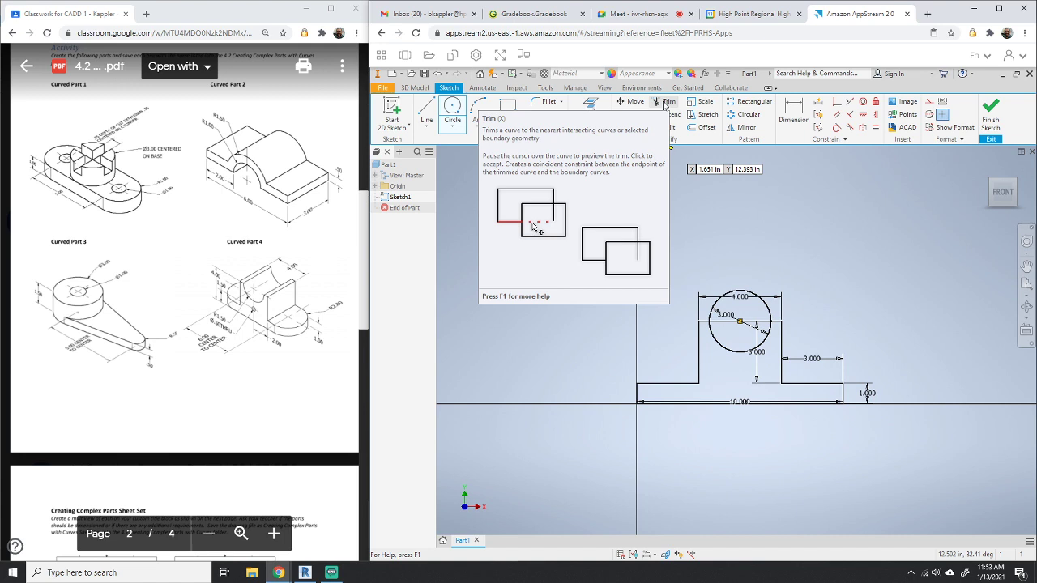
# Step: Trim away the circle's upper half and the part of the top edge inside it to form a semicircular notch
pyautogui.click(665, 103)
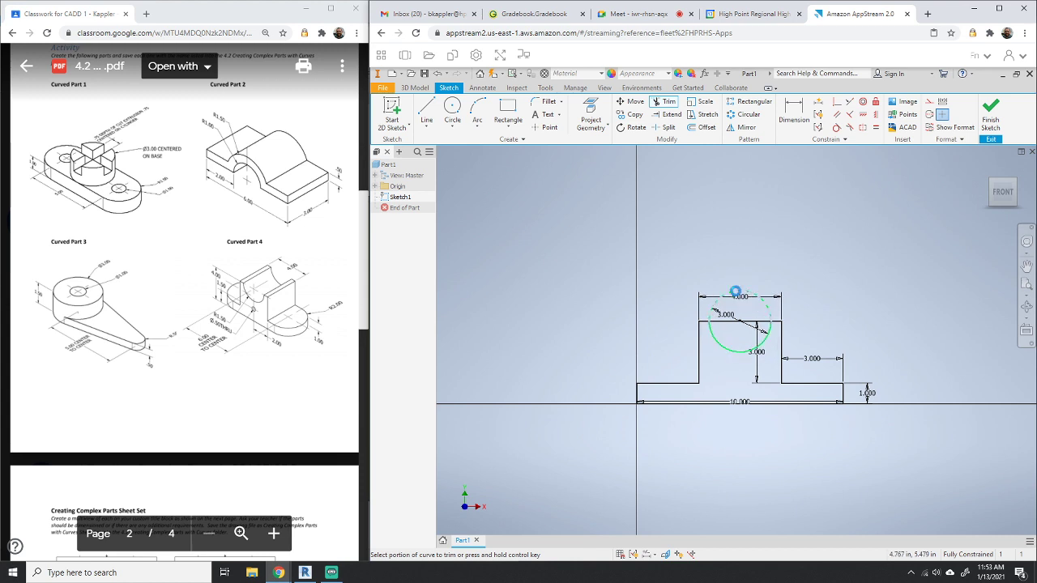
pyautogui.click(726, 296)
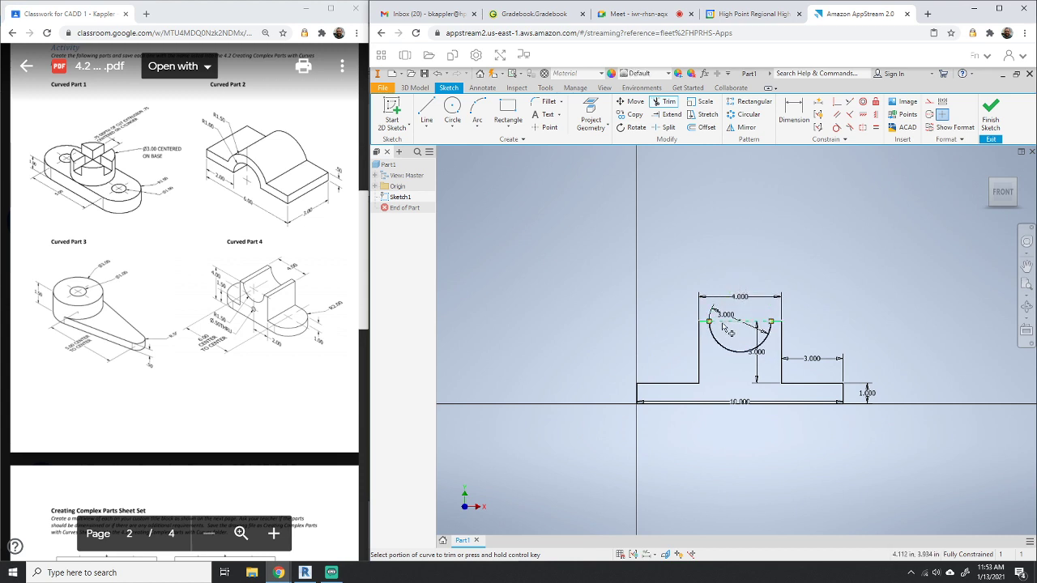
pyautogui.click(731, 329)
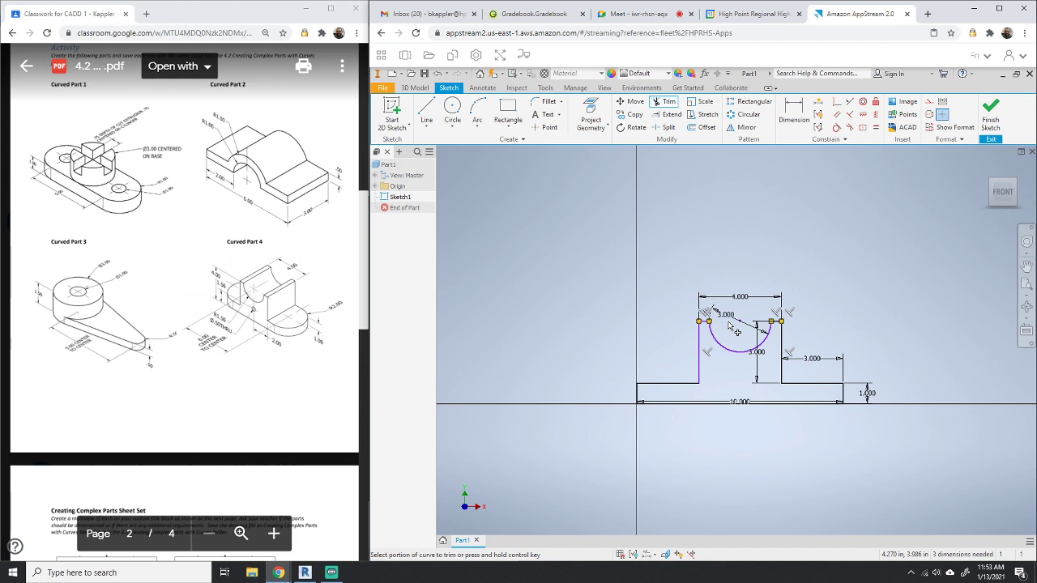
# Step: Draw a 1.5 in vertical guide line upward from the midpoint of the 10 in base line
pyautogui.click(1019, 188)
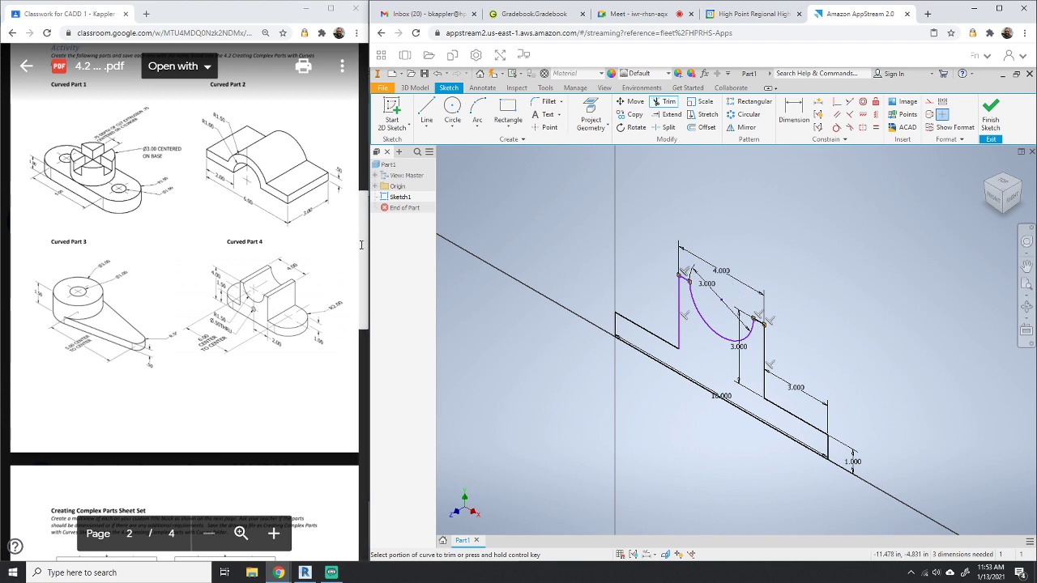
pyautogui.click(994, 198)
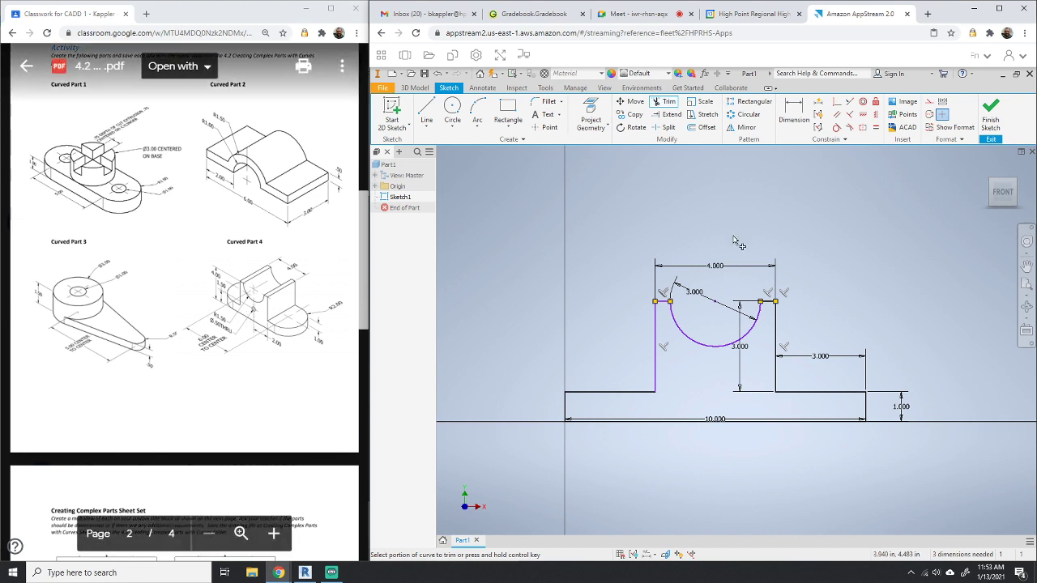
pyautogui.click(427, 114)
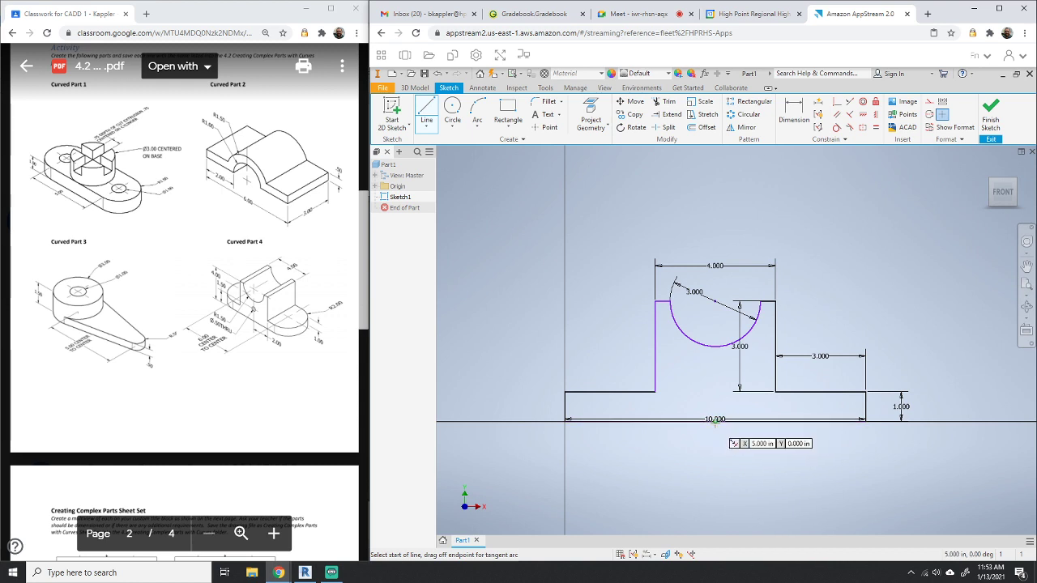
pyautogui.click(714, 419)
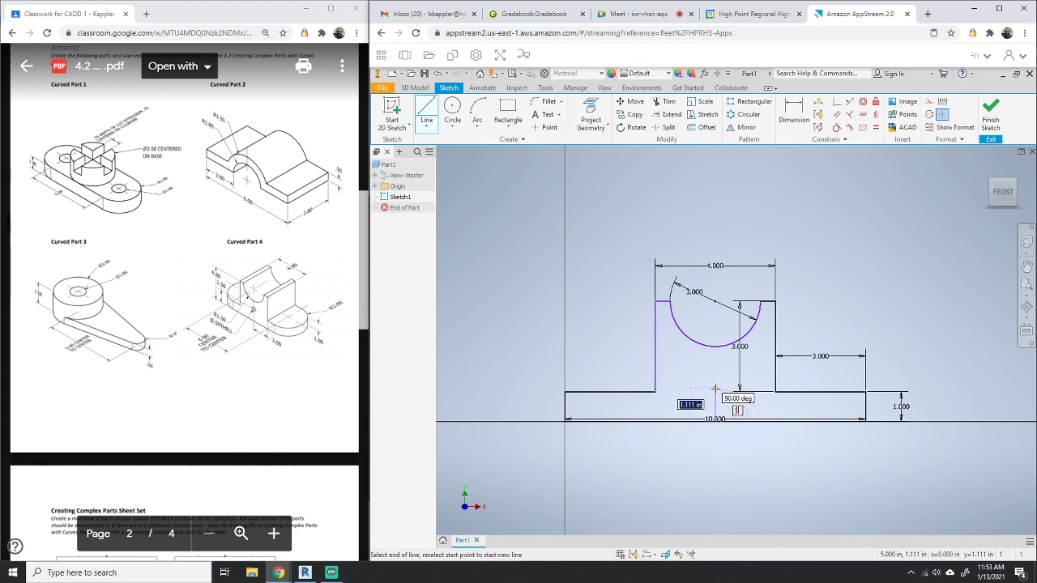
pyautogui.write('1.5')
pyautogui.press('Return')
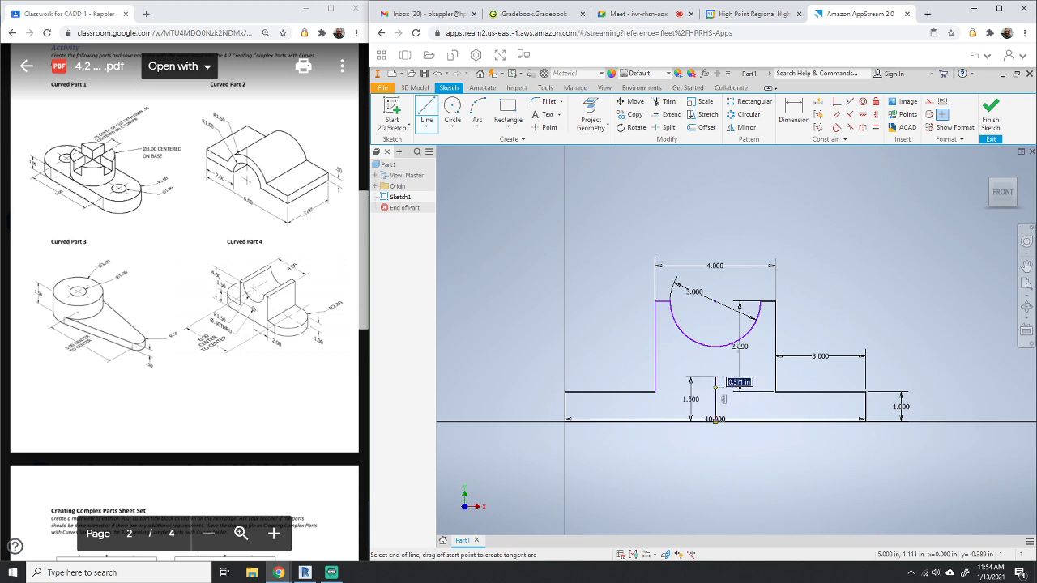
pyautogui.rightClick(591, 307)
pyautogui.click(631, 308)
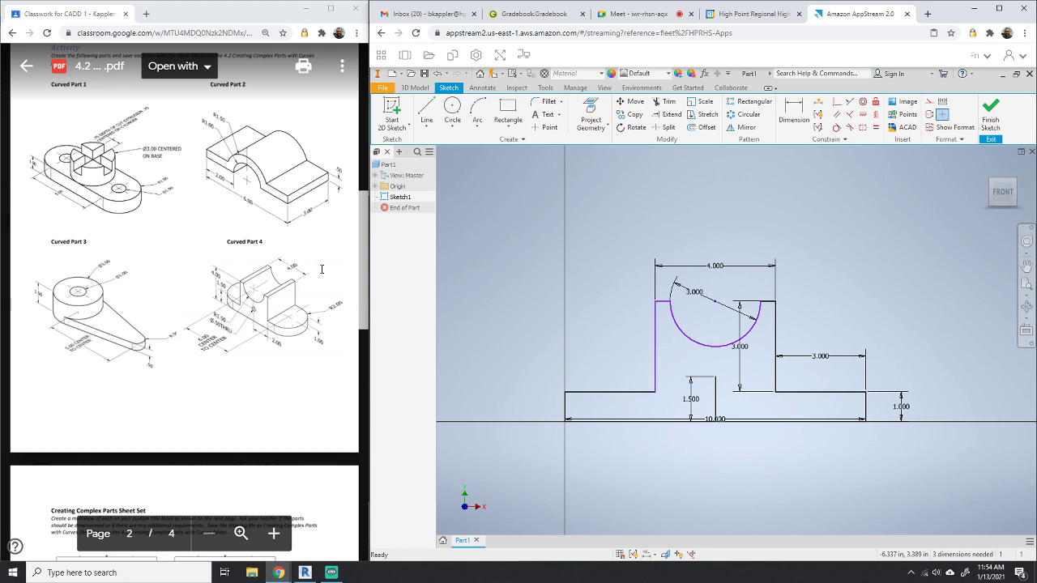
# Step: Draw a circle about 0.69 in in diameter centered on the guide line's upper end and add its diameter dimension
pyautogui.click(452, 118)
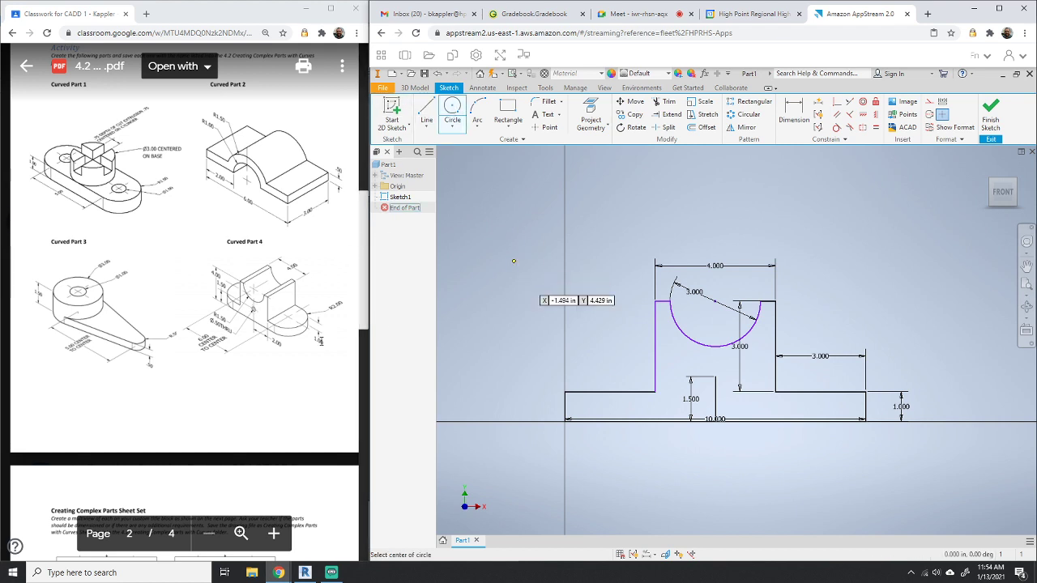
pyautogui.click(714, 378)
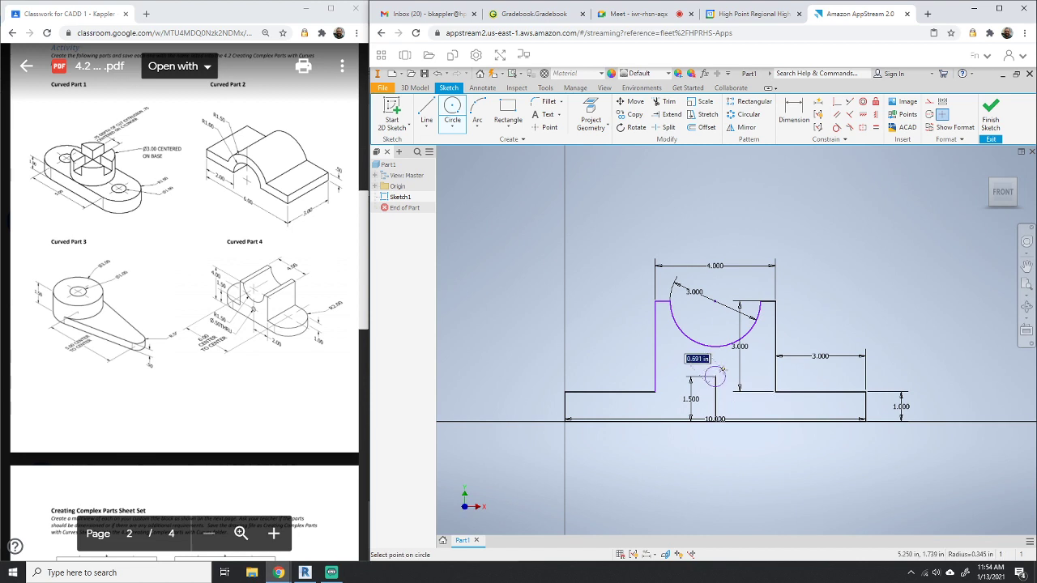
pyautogui.click(722, 370)
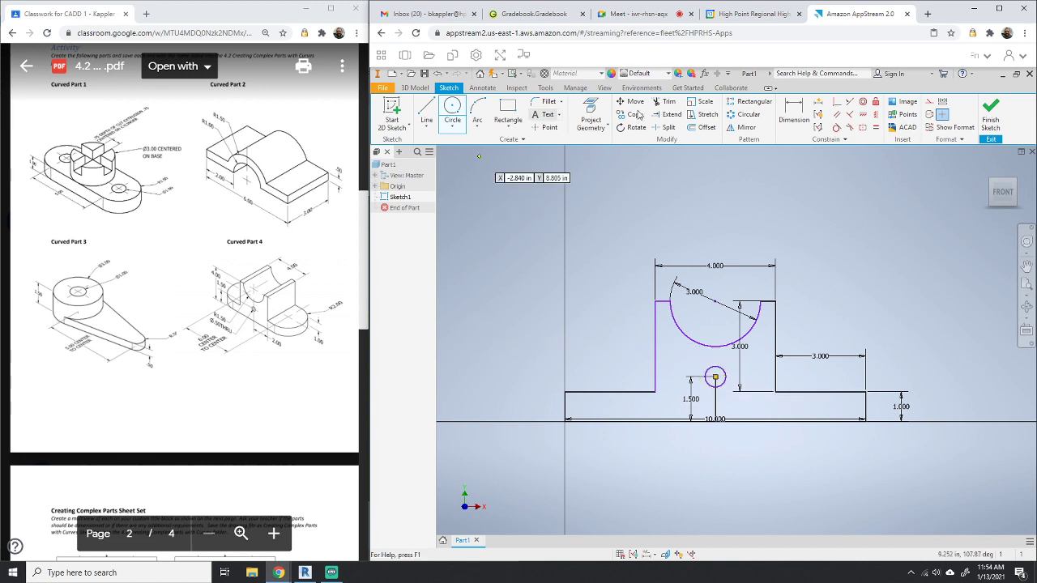
pyautogui.click(795, 116)
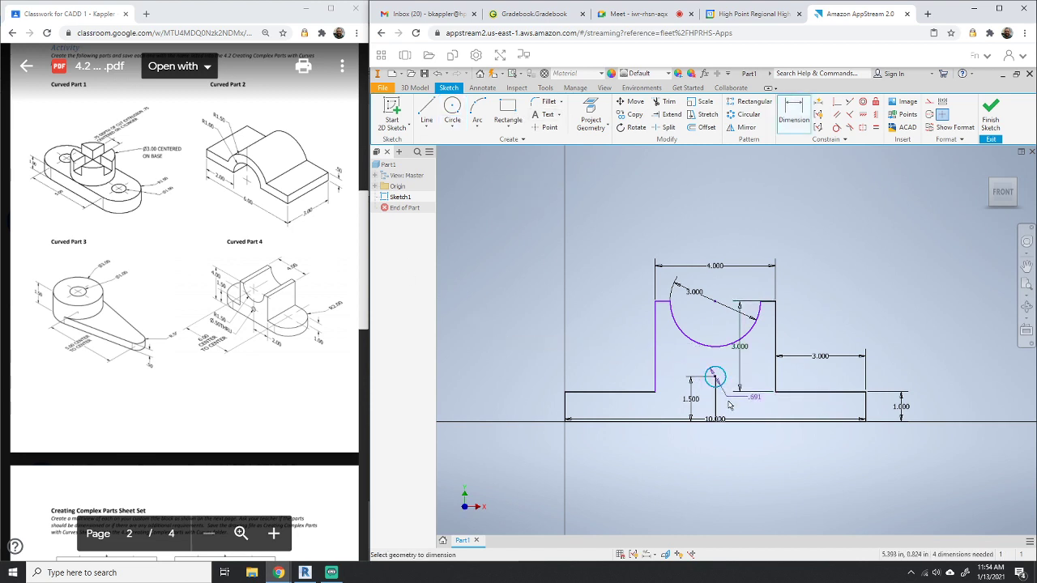
pyautogui.click(711, 381)
pyautogui.click(736, 410)
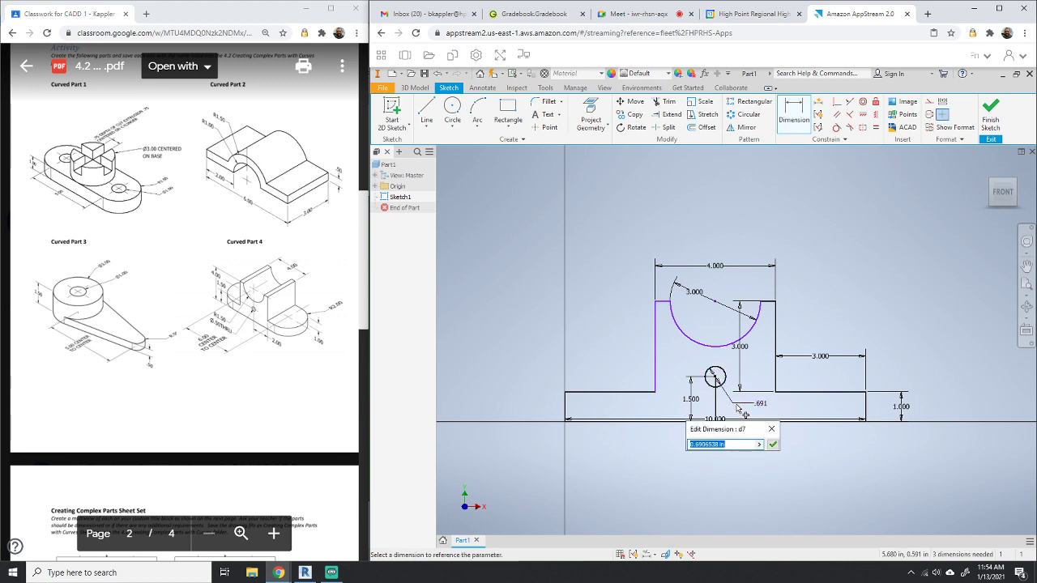
pyautogui.write('5')
pyautogui.press('Return')
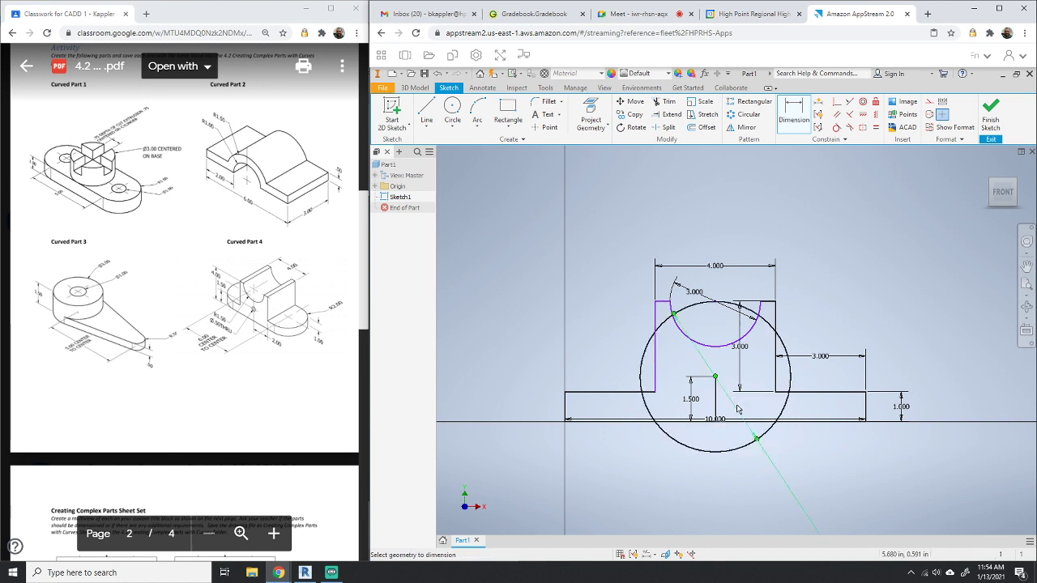
pyautogui.hotkey('ctrl', 'z')
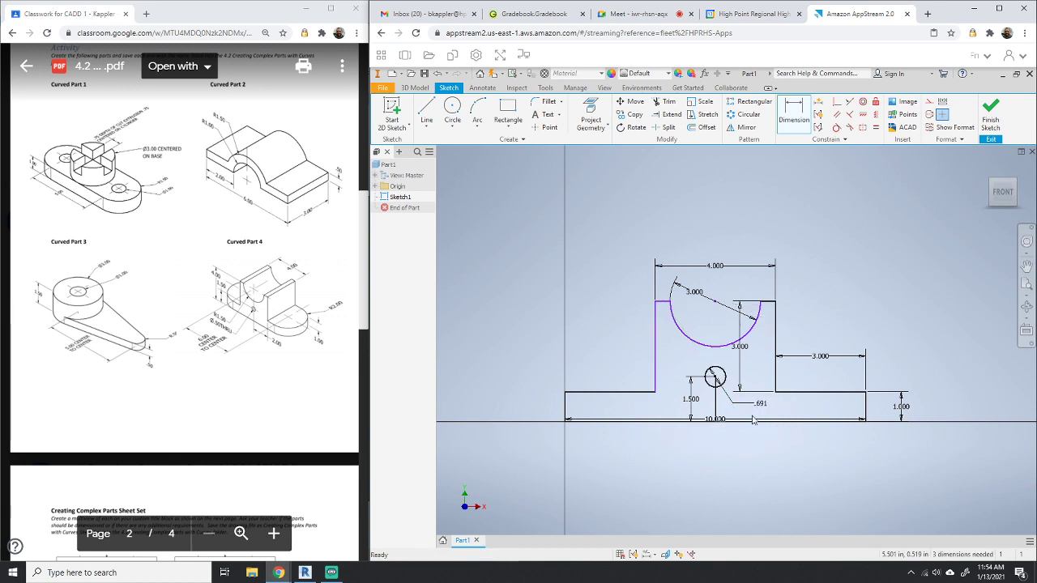
# Step: Set the small circle's diameter to 0.5 in
pyautogui.doubleClick(759, 403)
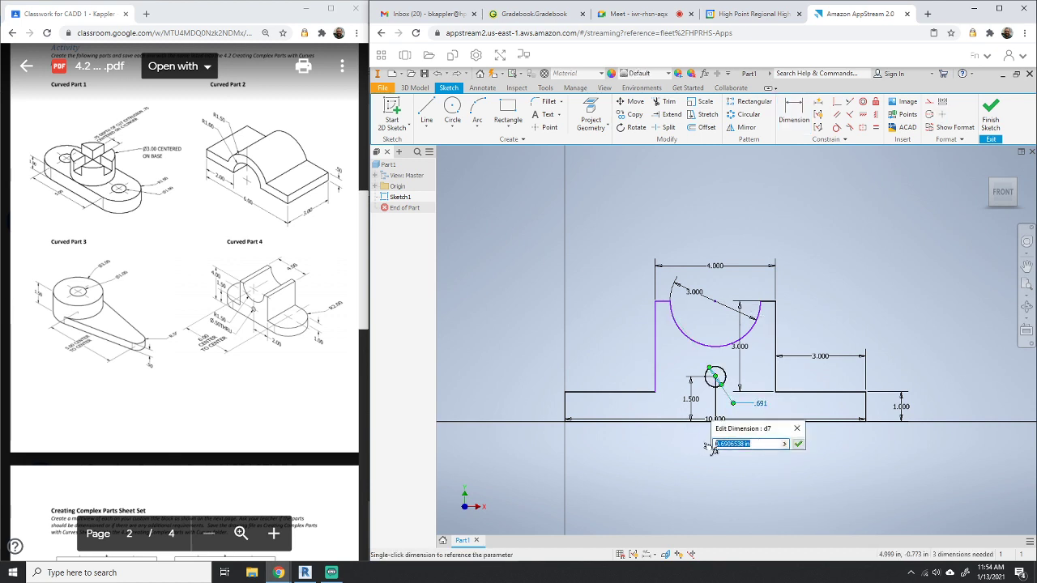
pyautogui.press('BackSpace')
pyautogui.press('Escape')
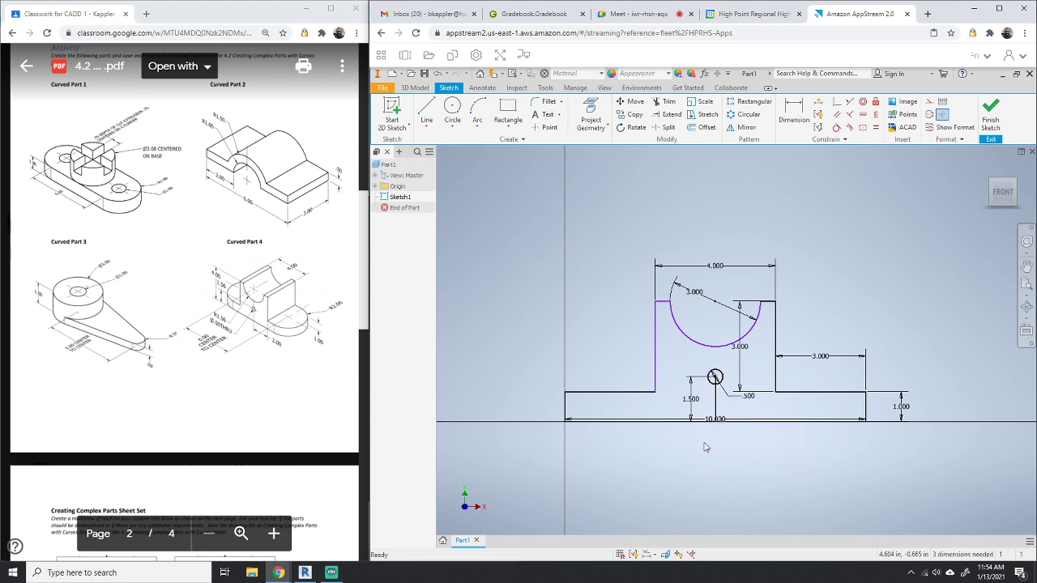
# Step: Delete the vertical guide line and dimension the small circle's center 1.5 in above the base line instead
pyautogui.click(721, 406)
pyautogui.press('Delete')
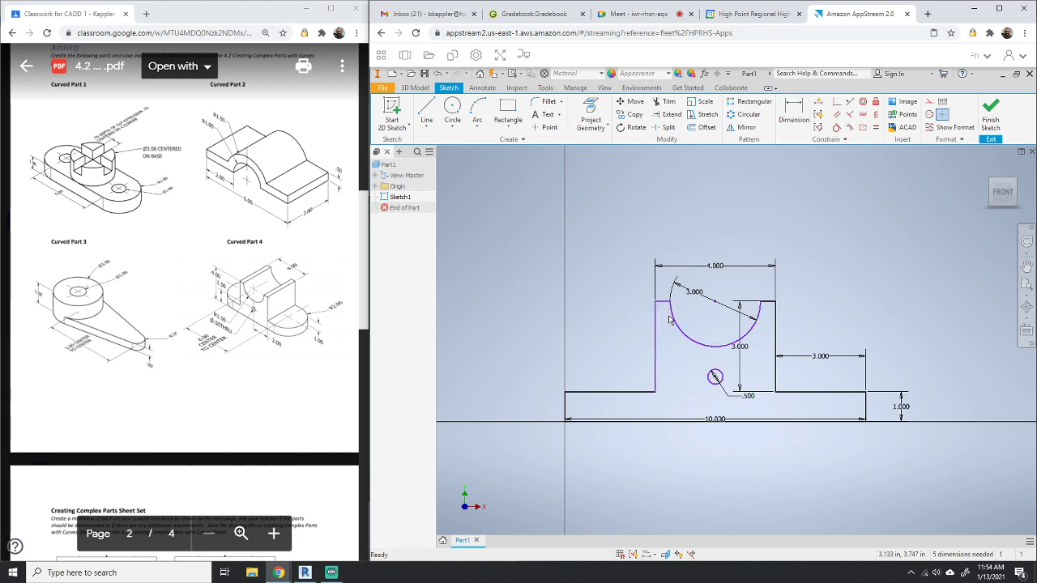
pyautogui.press('d')
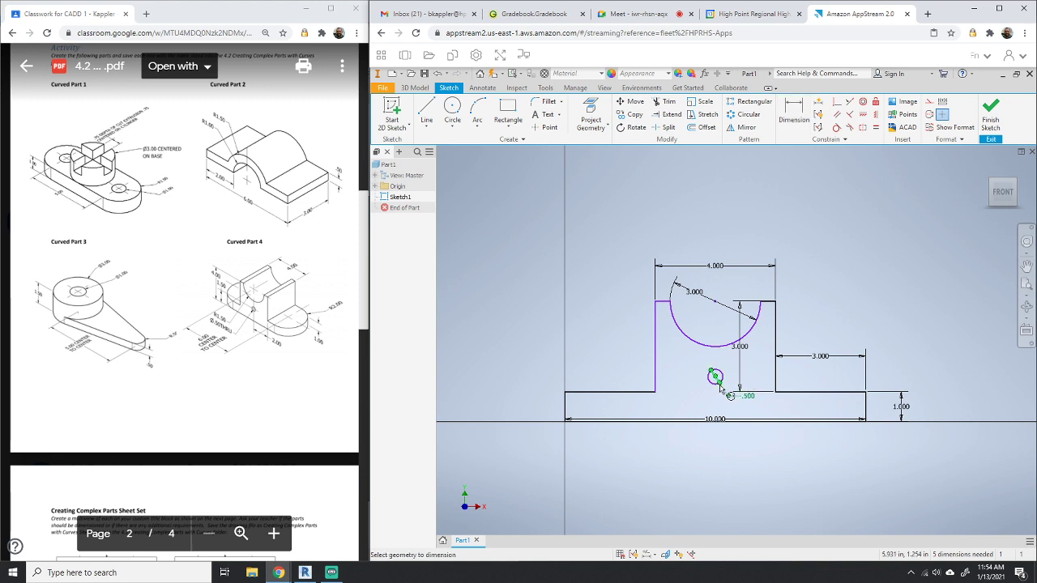
pyautogui.click(715, 378)
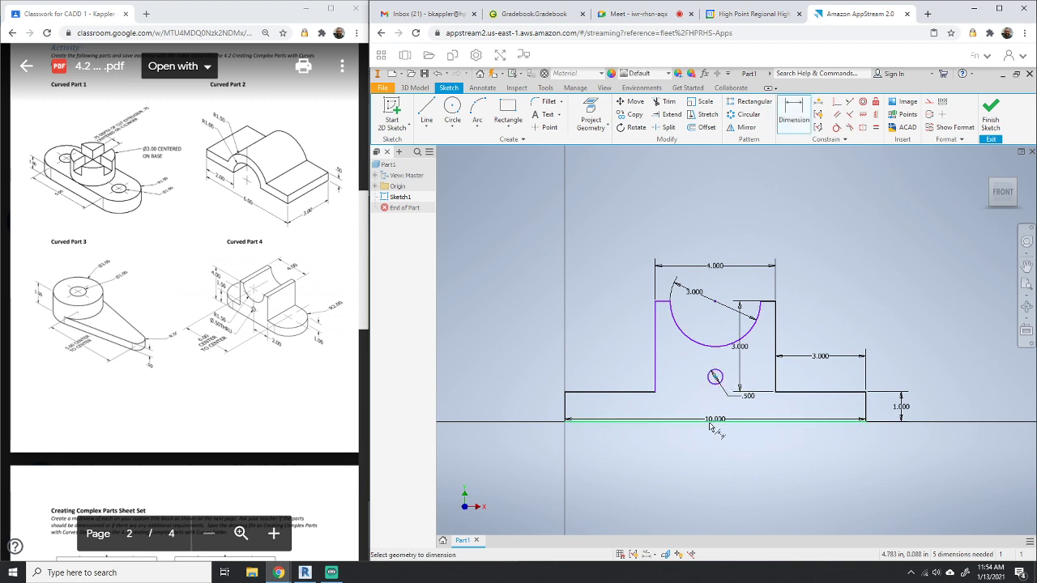
pyautogui.click(712, 422)
pyautogui.click(697, 401)
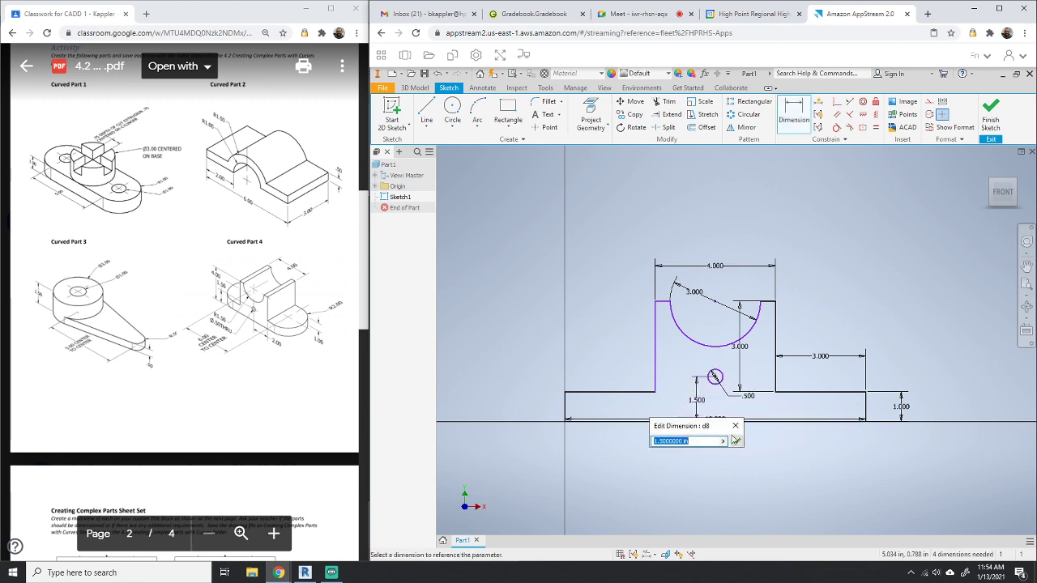
pyautogui.press('Return')
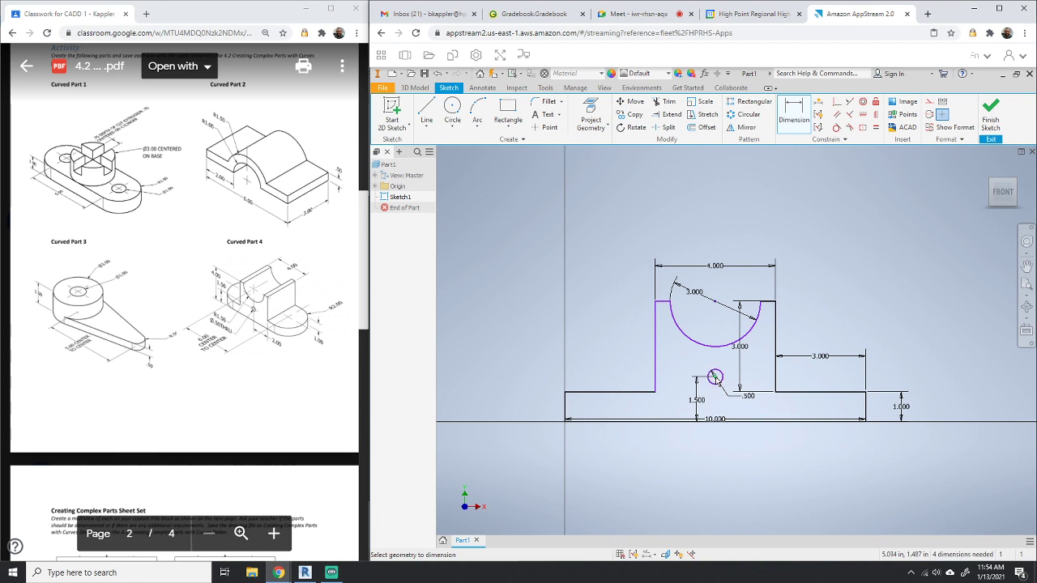
# Step: Dimension the small circle's center 2 in horizontally from the right side of the raised section
pyautogui.click(776, 381)
pyautogui.click(715, 378)
pyautogui.click(755, 412)
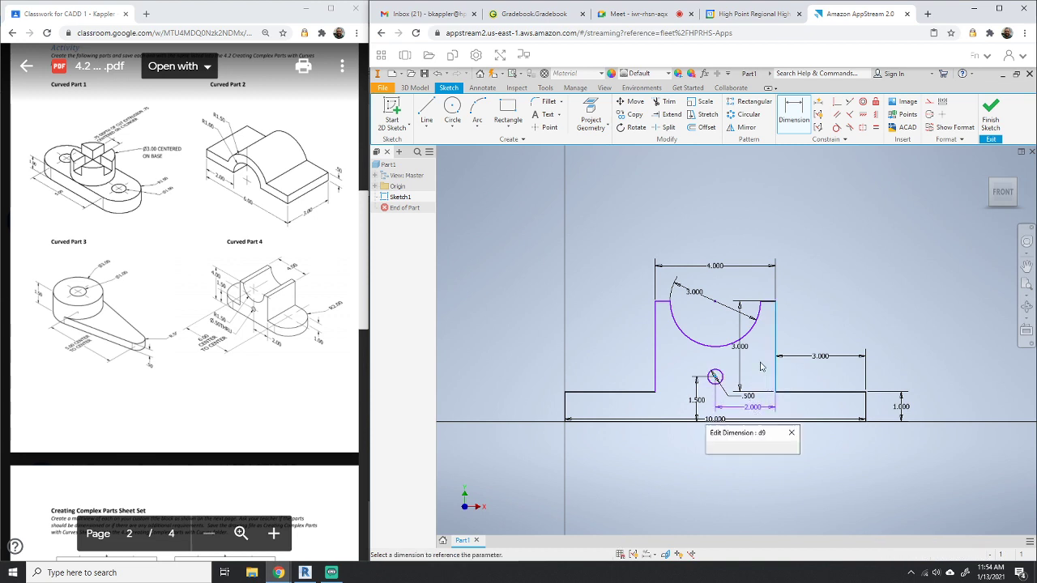
pyautogui.click(794, 448)
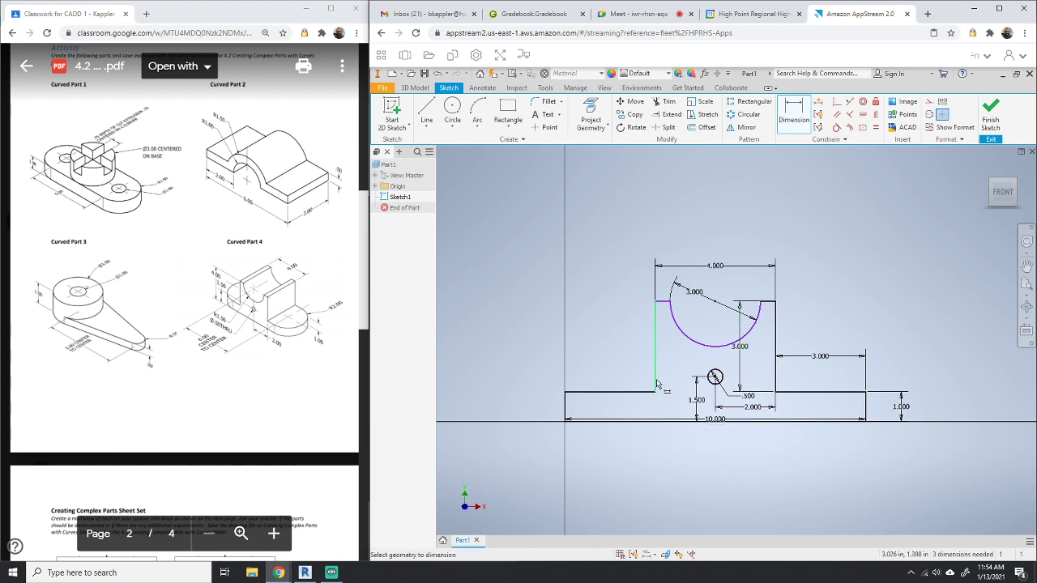
# Step: Add a 3 in horizontal dimension between the profile's left end and the left side of the raised section
pyautogui.click(655, 386)
pyautogui.click(567, 405)
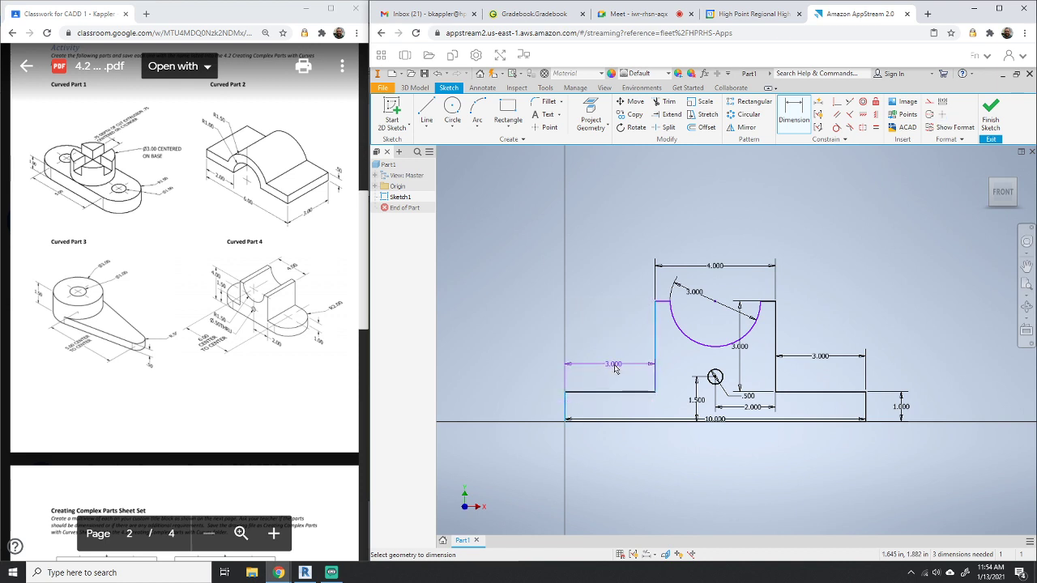
pyautogui.click(613, 369)
pyautogui.click(653, 405)
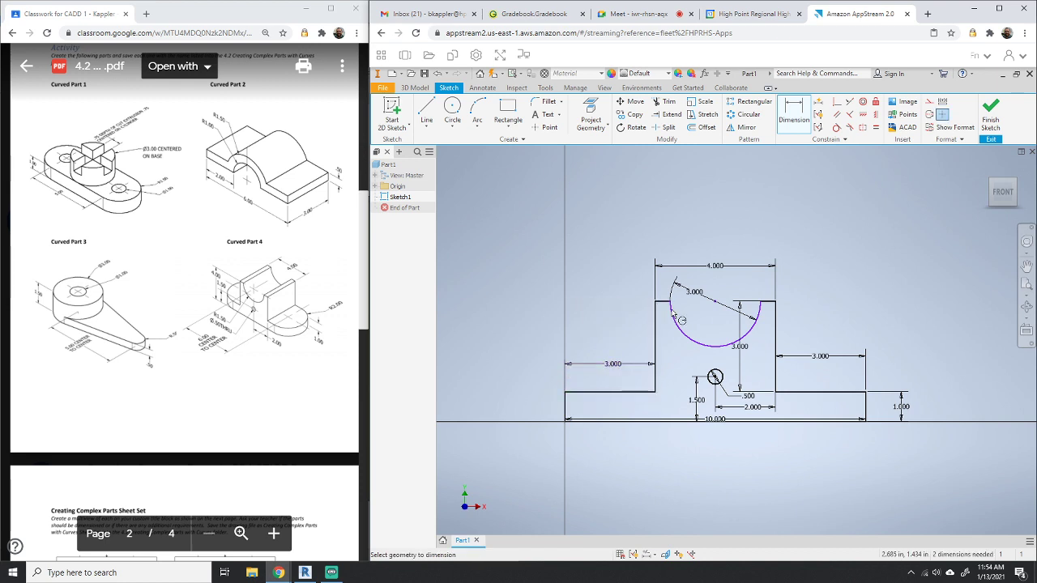
# Step: Dimension the semicircular notch's center 2 in horizontally from the left side of the raised section
pyautogui.click(681, 328)
pyautogui.click(655, 331)
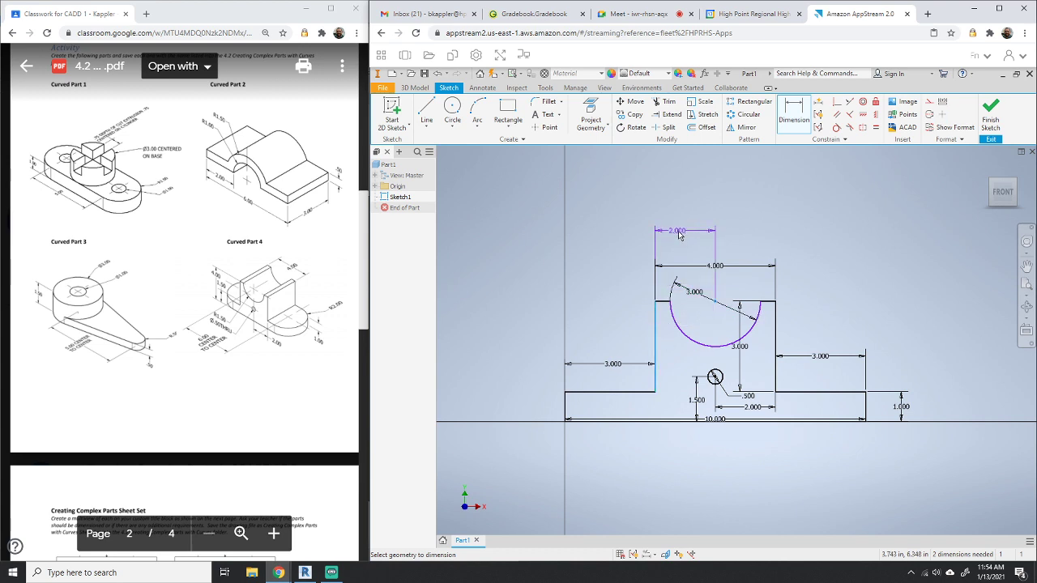
pyautogui.click(681, 235)
pyautogui.click(717, 272)
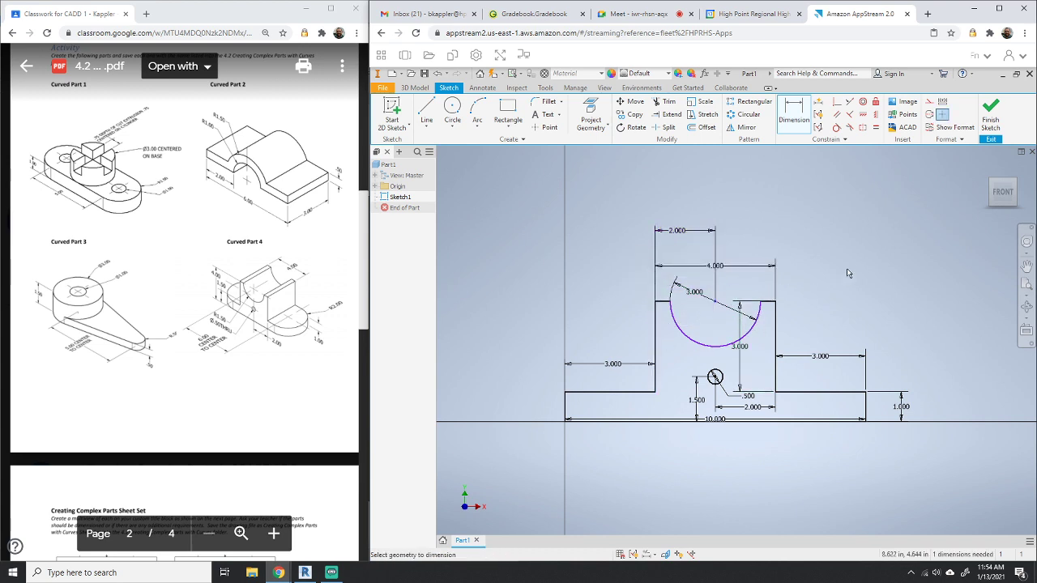
# Step: Add a 4 in overall height dimension between the profile's base line and the top of the raised section
pyautogui.click(802, 422)
pyautogui.click(776, 302)
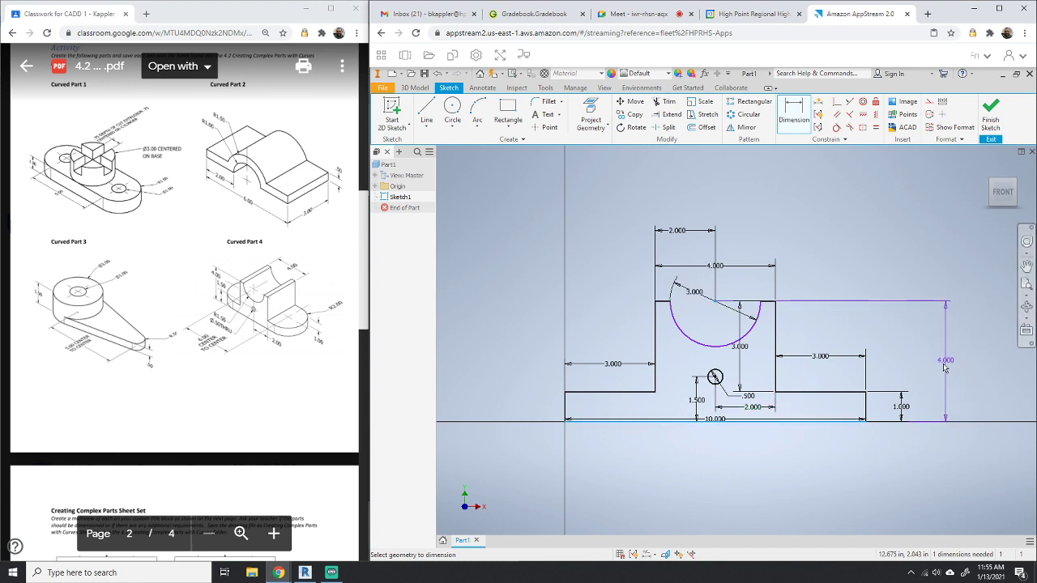
pyautogui.click(957, 354)
pyautogui.click(981, 407)
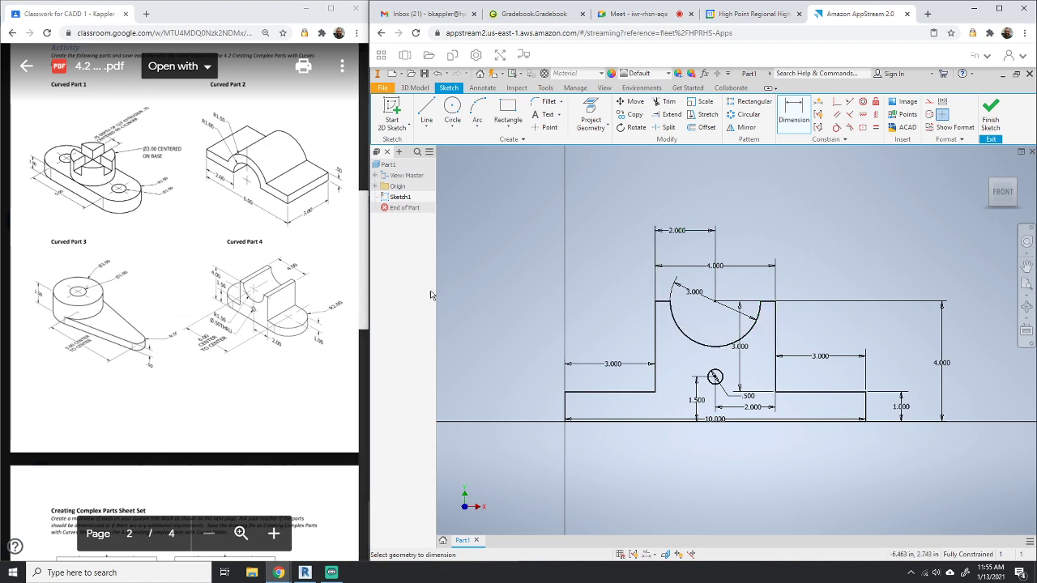
# Step: Finish the sketch and extrude the profile around the small hole 4 in toward the back, using the flipped direction
pyautogui.click(1015, 180)
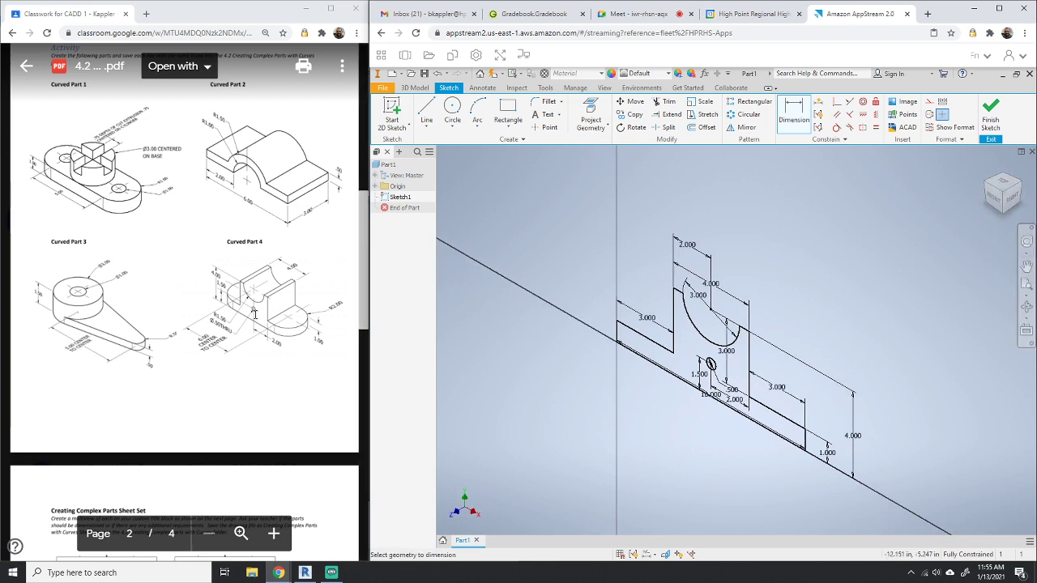
pyautogui.moveTo(367, 287); pyautogui.dragTo(366, 381)
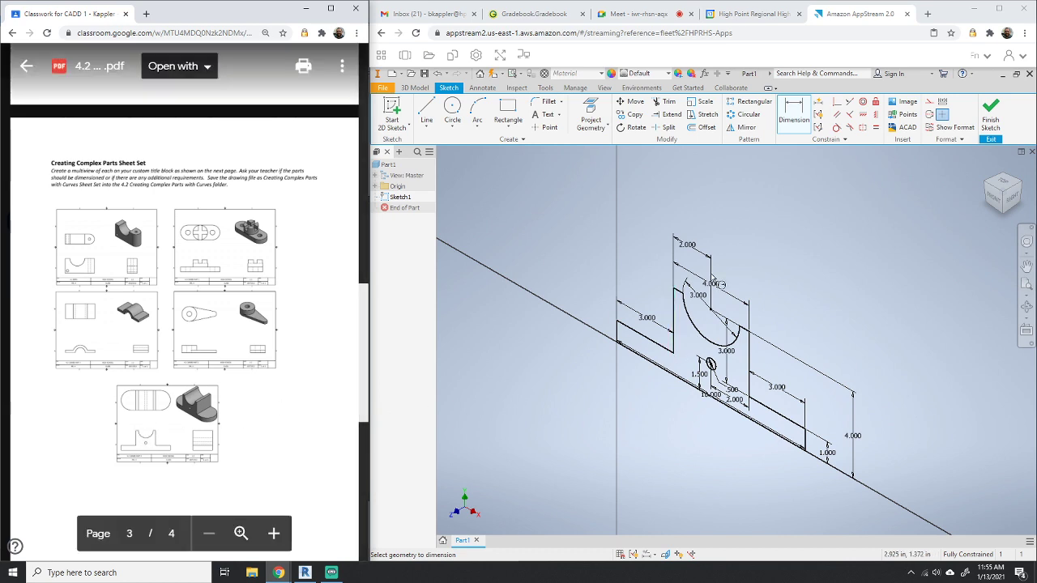
pyautogui.click(992, 118)
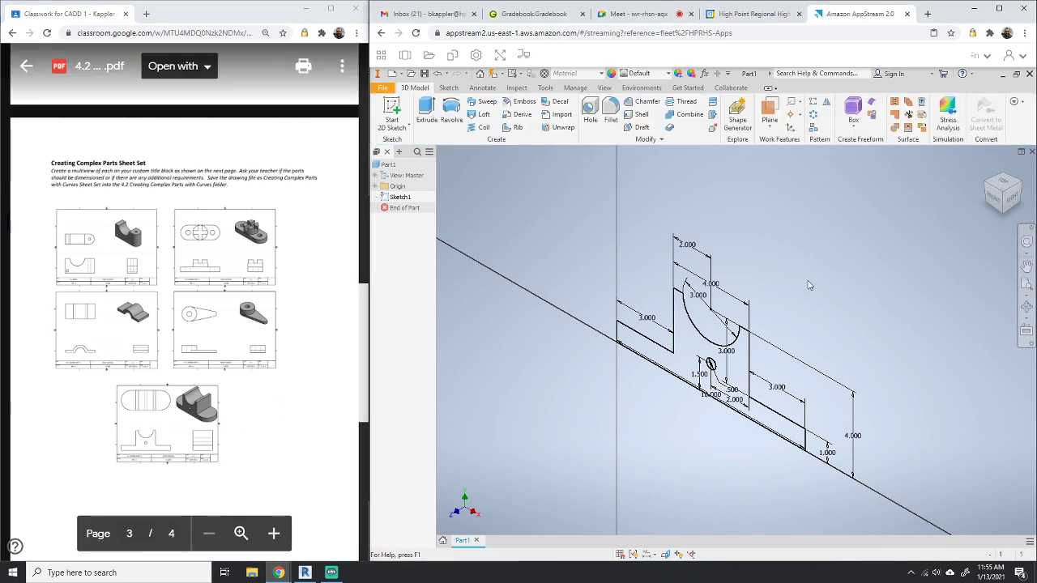
pyautogui.click(427, 111)
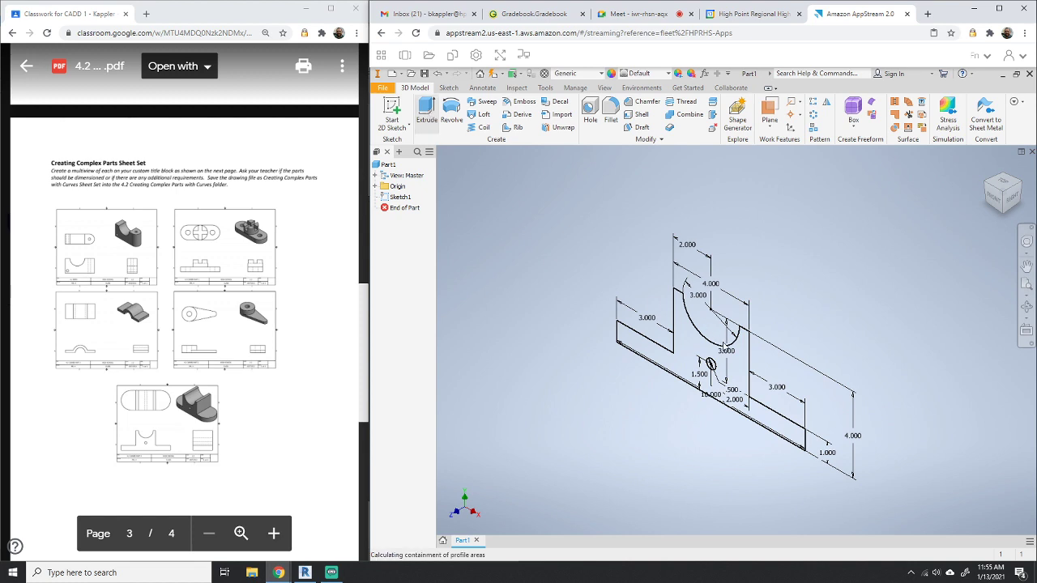
pyautogui.click(692, 353)
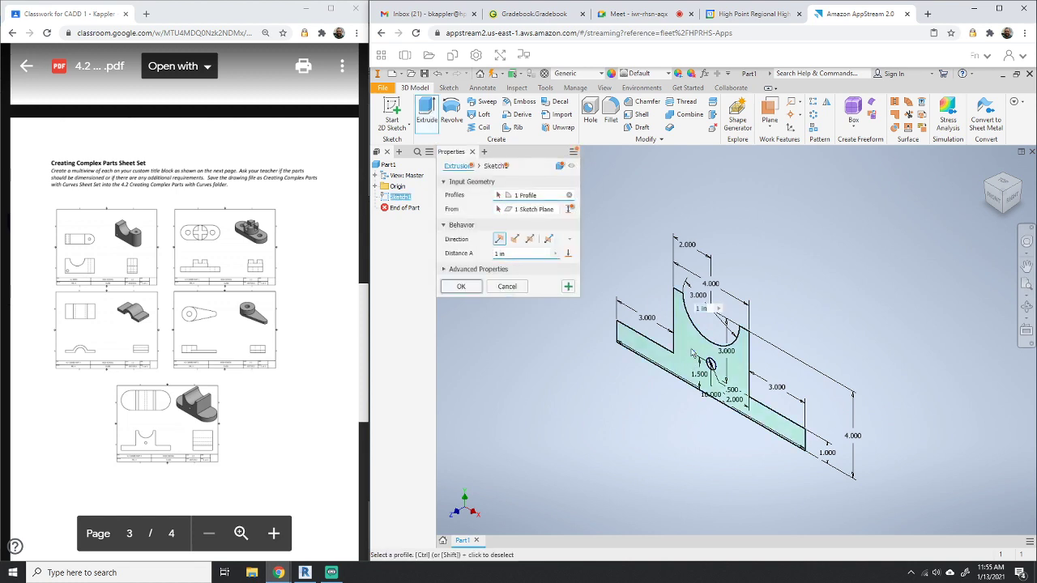
pyautogui.click(514, 242)
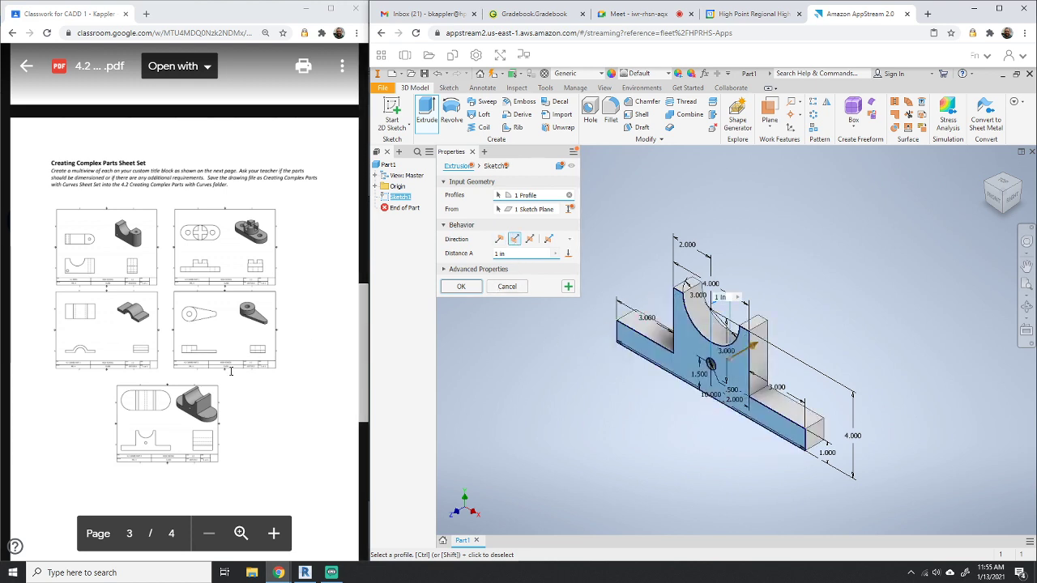
pyautogui.moveTo(365, 356); pyautogui.dragTo(363, 356)
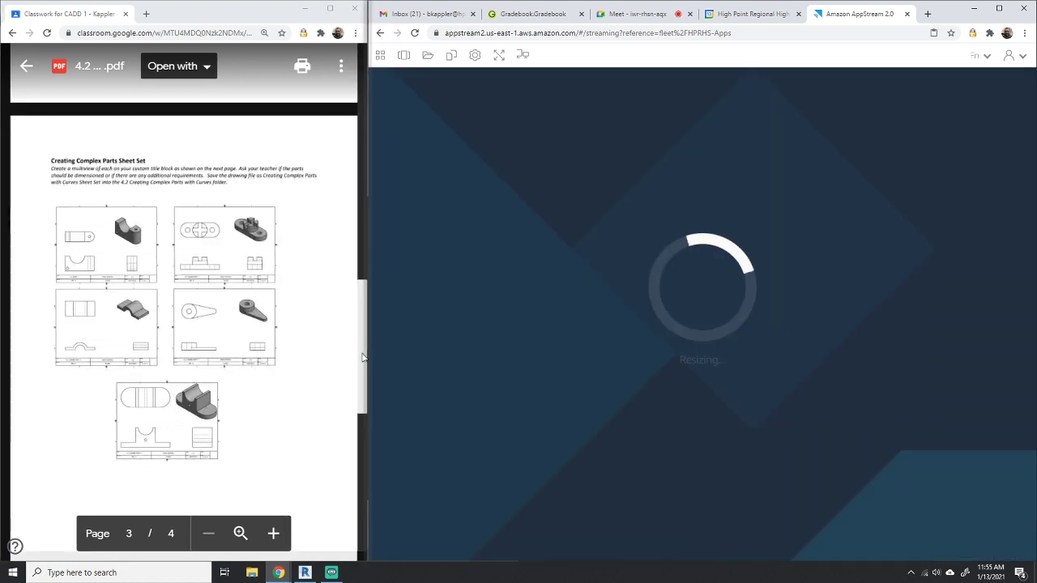
pyautogui.scroll(4, 282, 255)
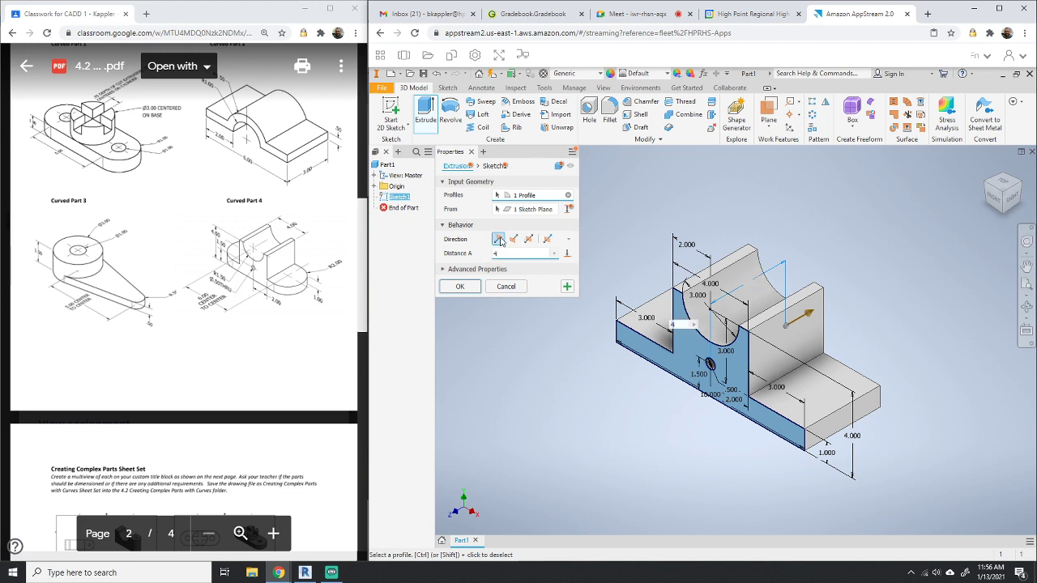
pyautogui.click(499, 239)
pyautogui.click(513, 240)
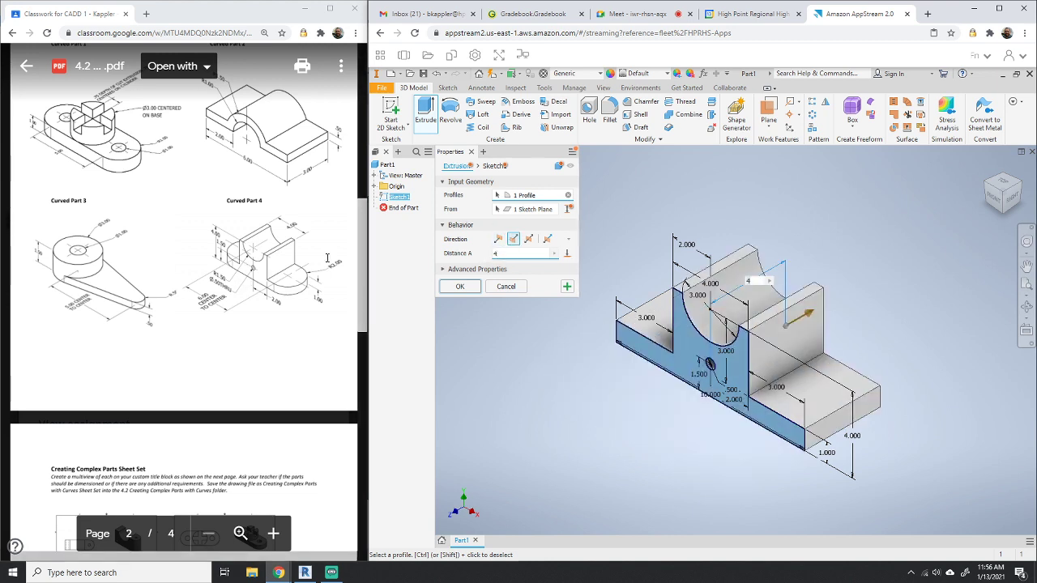
pyautogui.click(461, 289)
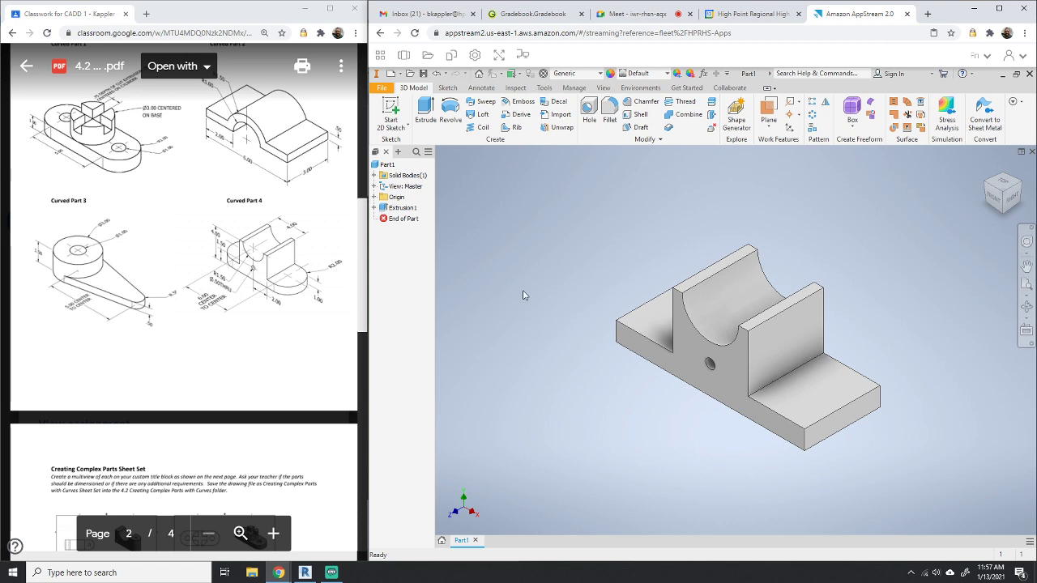
# Step: Fillet the four vertical corner edges at both ends of the base with a 2 in radius
pyautogui.click(613, 111)
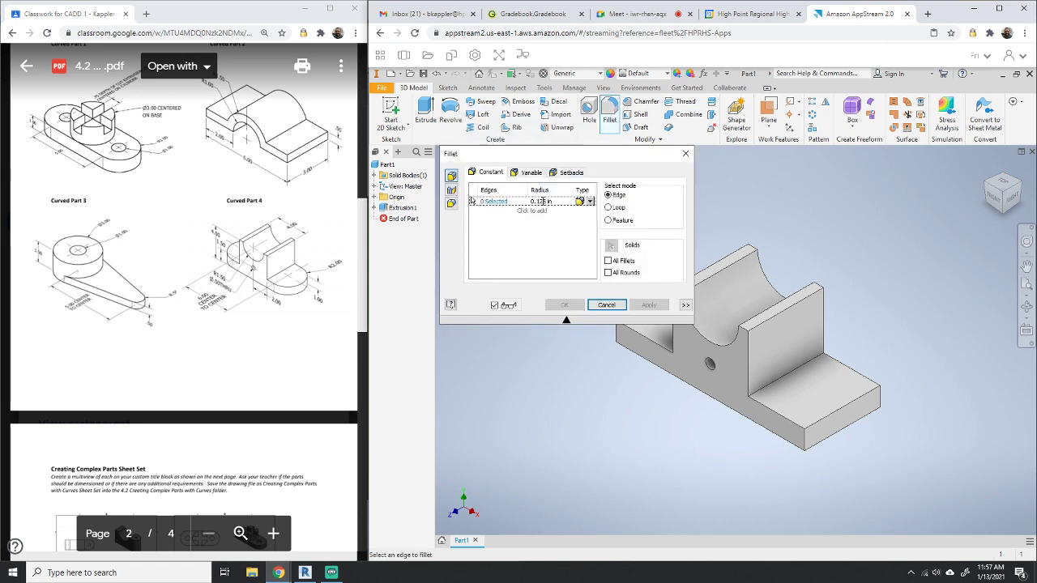
pyautogui.write('2')
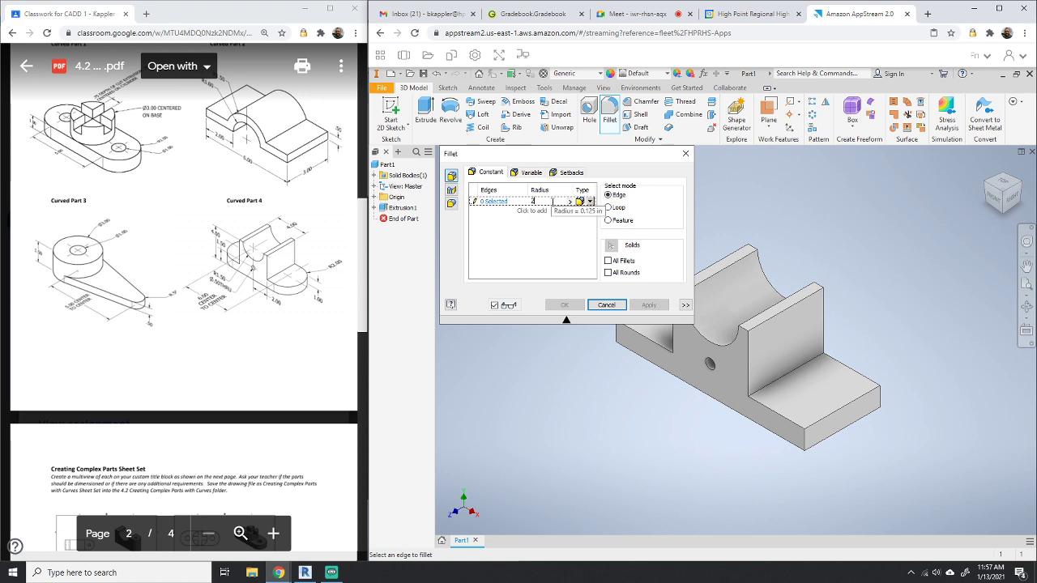
pyautogui.click(806, 443)
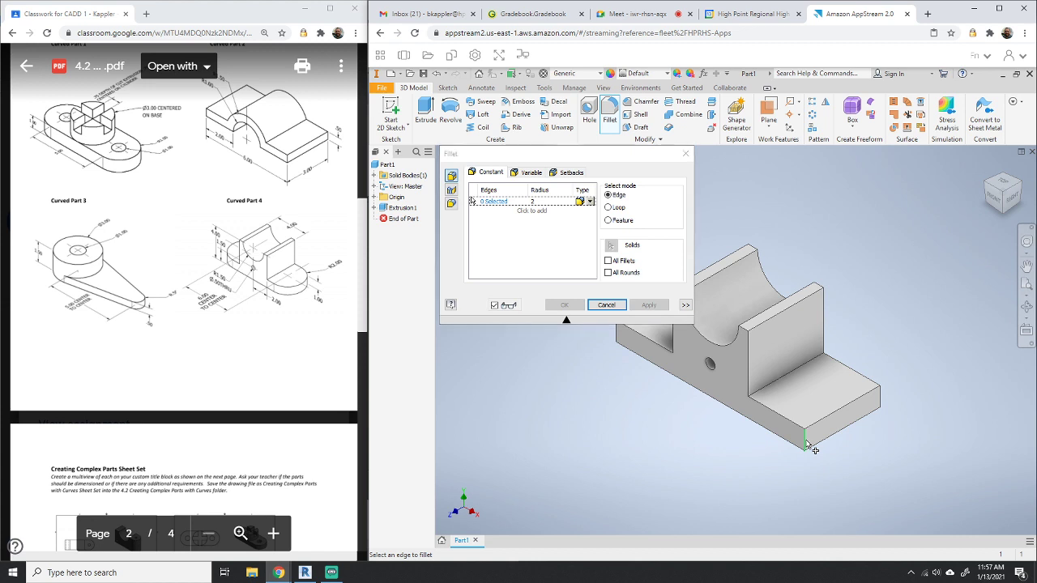
pyautogui.click(881, 401)
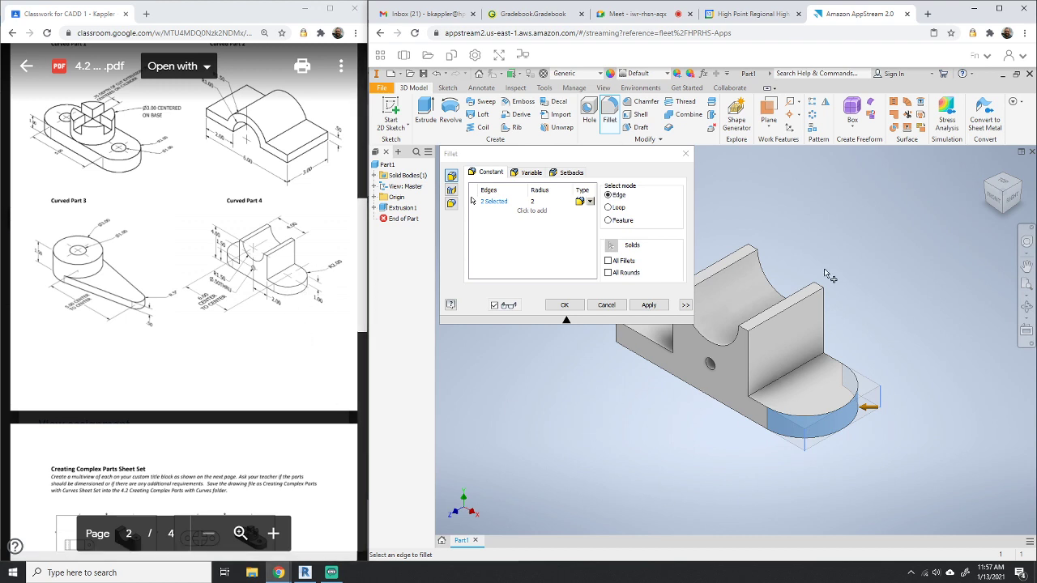
pyautogui.moveTo(858, 258); pyautogui.dragTo(943, 291, button='middle')
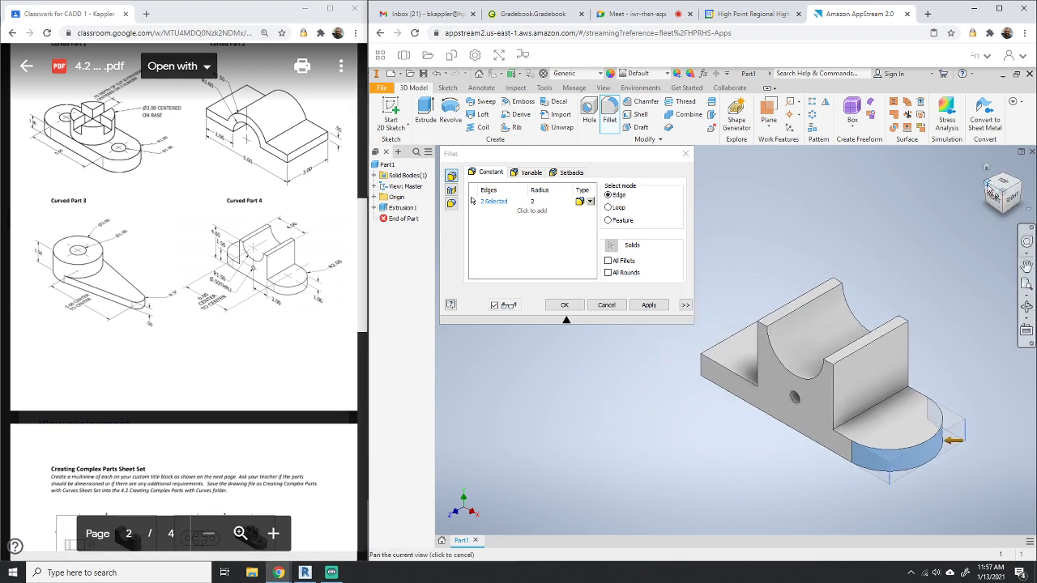
pyautogui.click(997, 199)
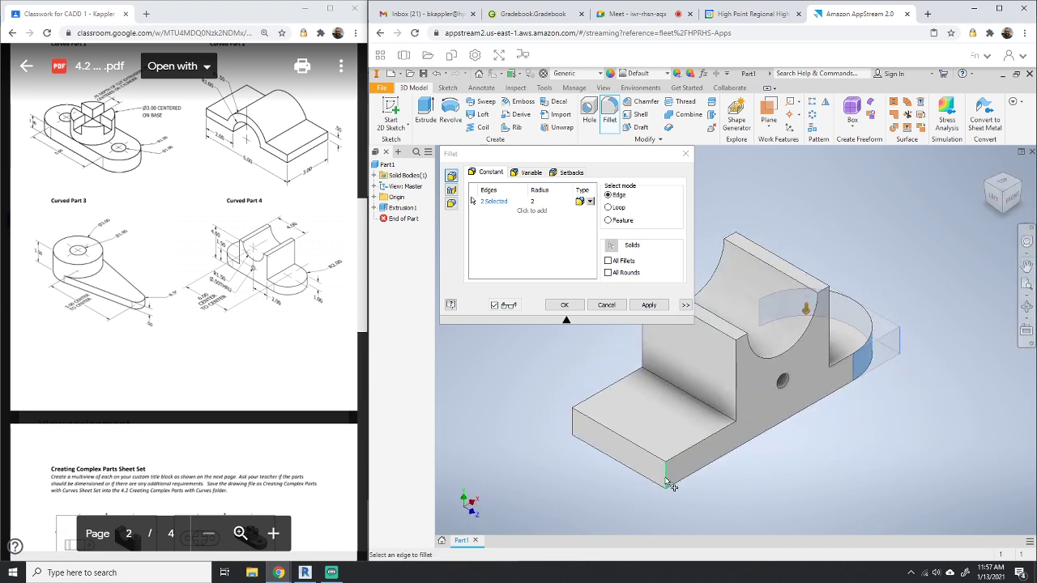
pyautogui.click(666, 480)
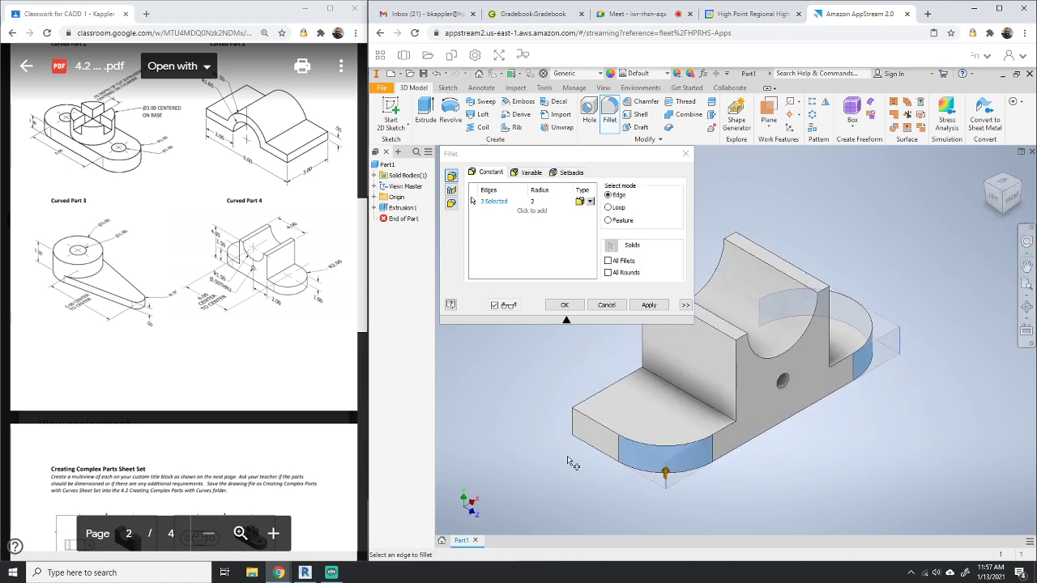
pyautogui.click(576, 424)
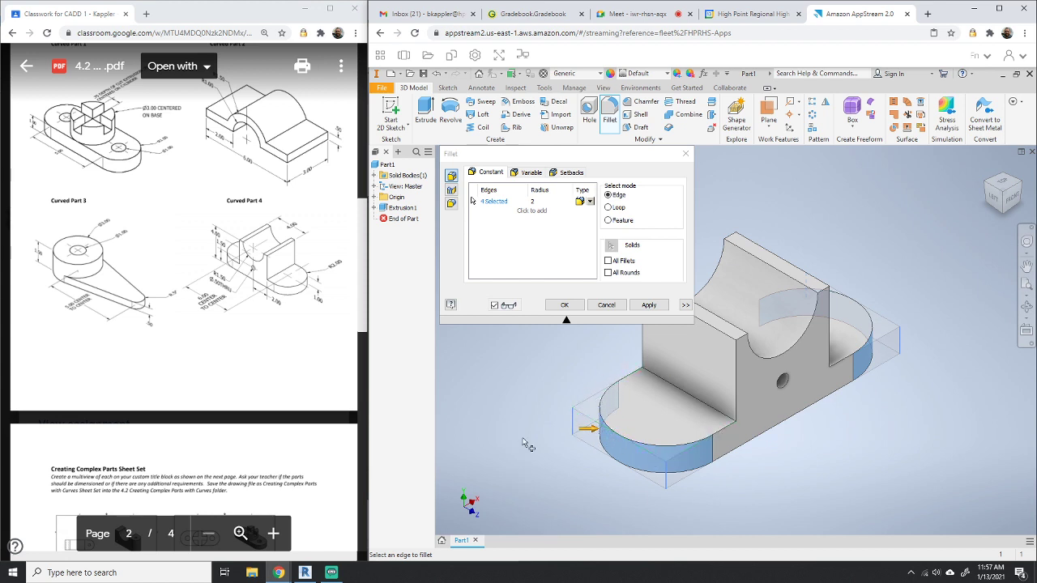
pyautogui.click(648, 305)
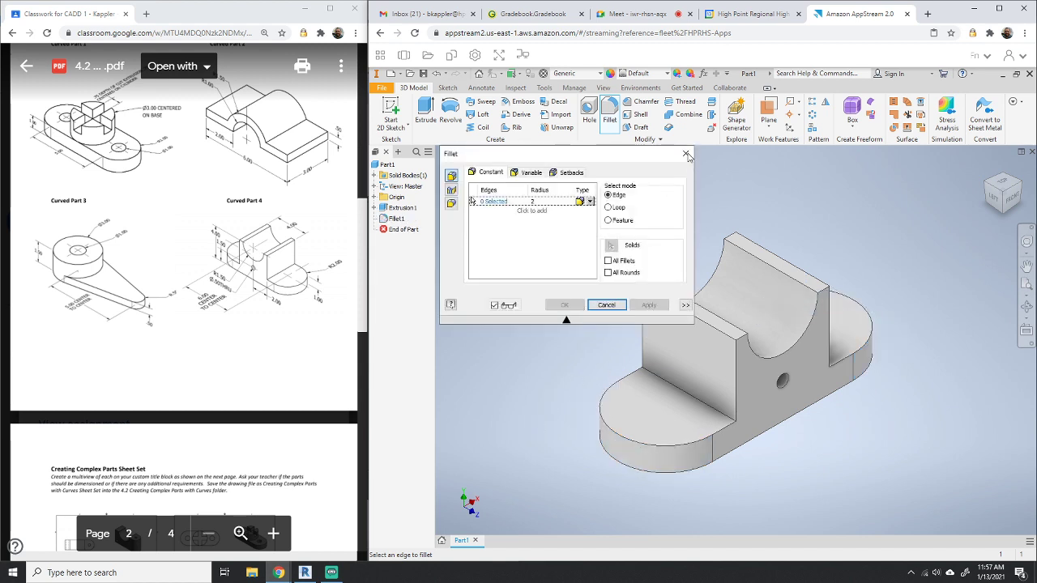
pyautogui.click(686, 154)
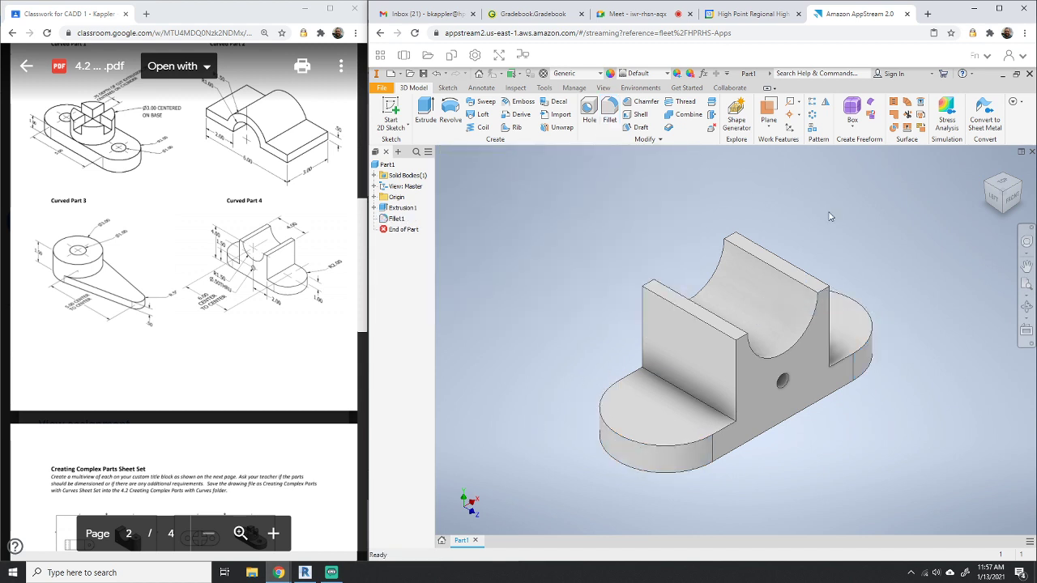
# Step: Compare the part's front, top, right and isometric views with the Curved Part 4 multiview in the assignment's sheet set
pyautogui.click(1009, 194)
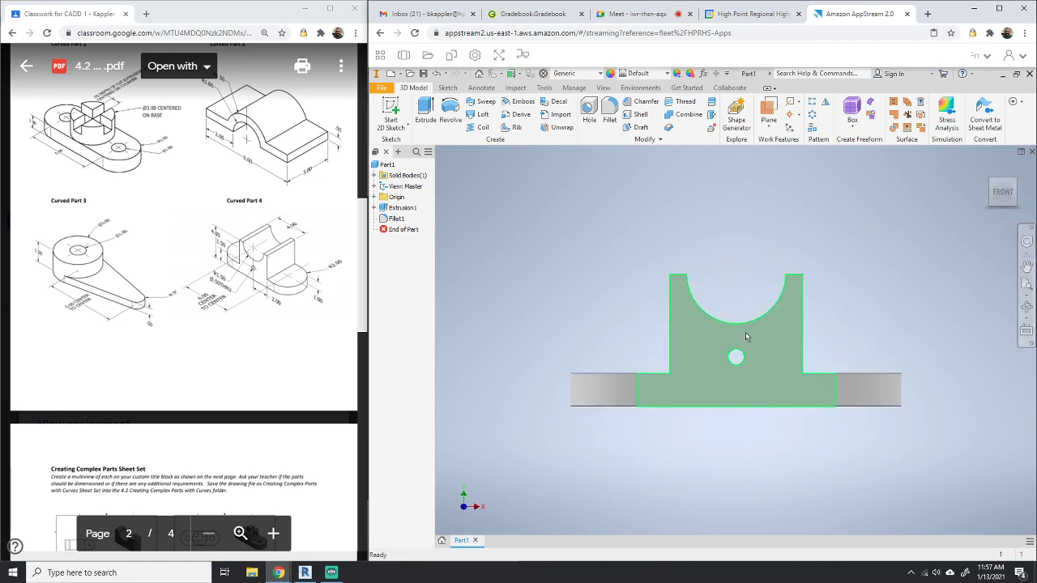
pyautogui.moveTo(363, 308); pyautogui.dragTo(361, 416)
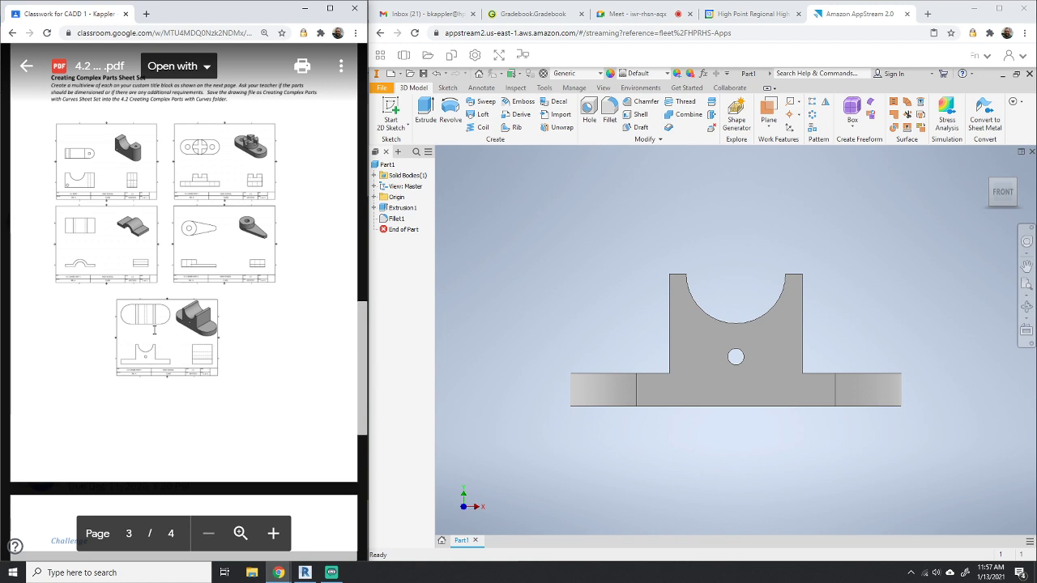
pyautogui.moveTo(1001, 182)
pyautogui.click(1007, 178)
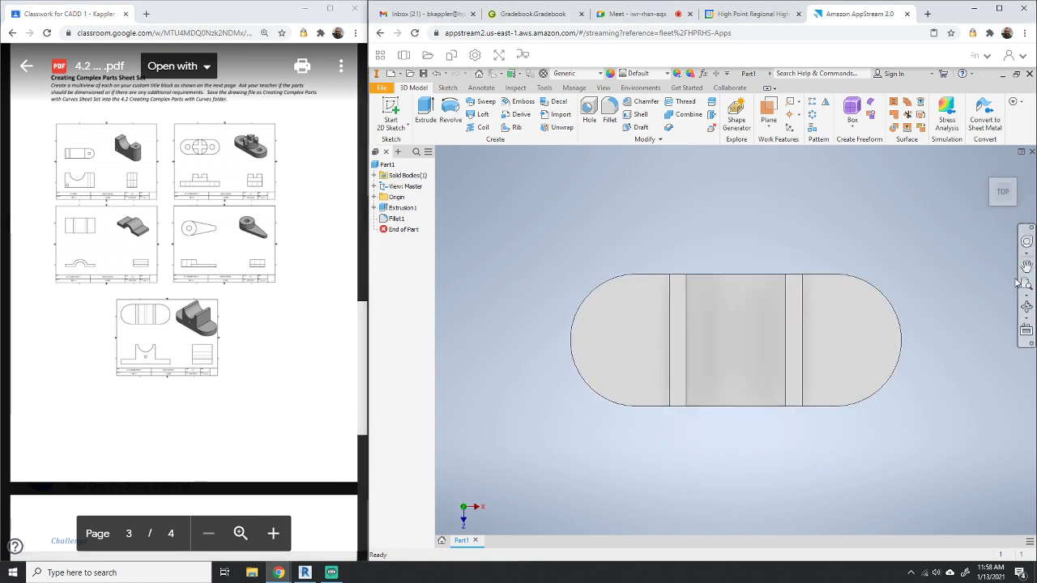
pyautogui.click(1011, 215)
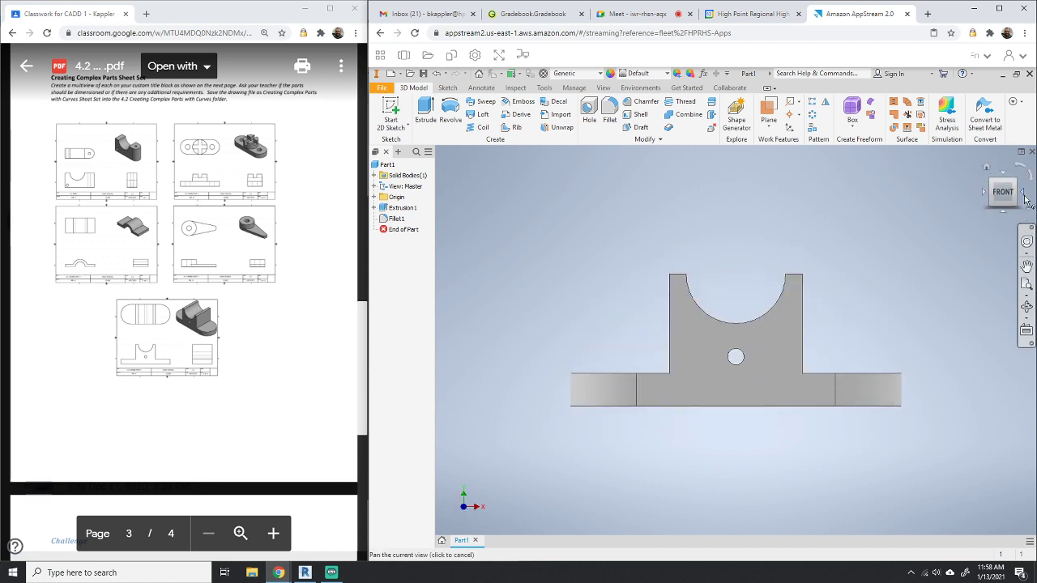
pyautogui.click(1027, 203)
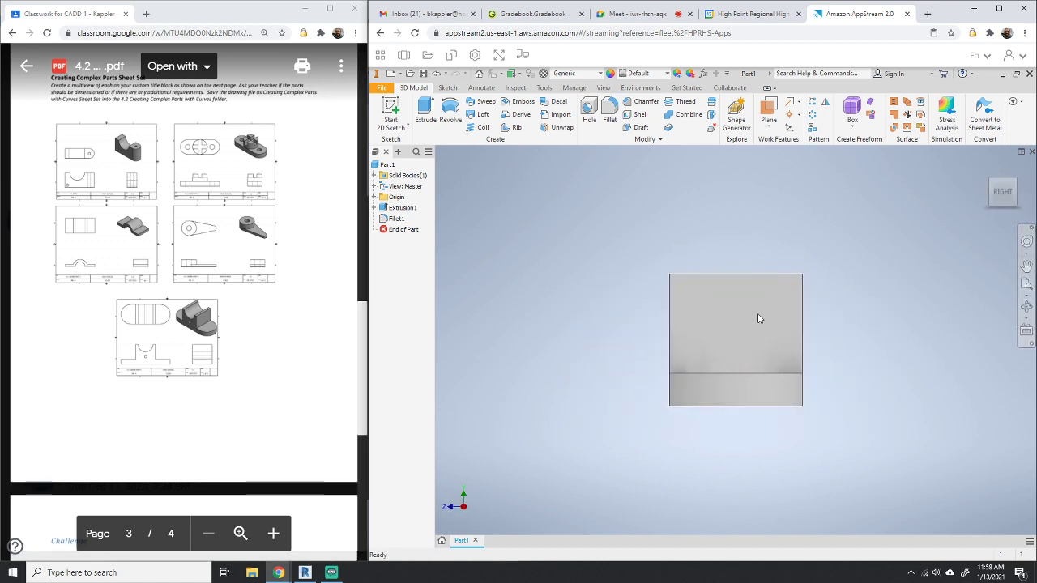
pyautogui.click(986, 166)
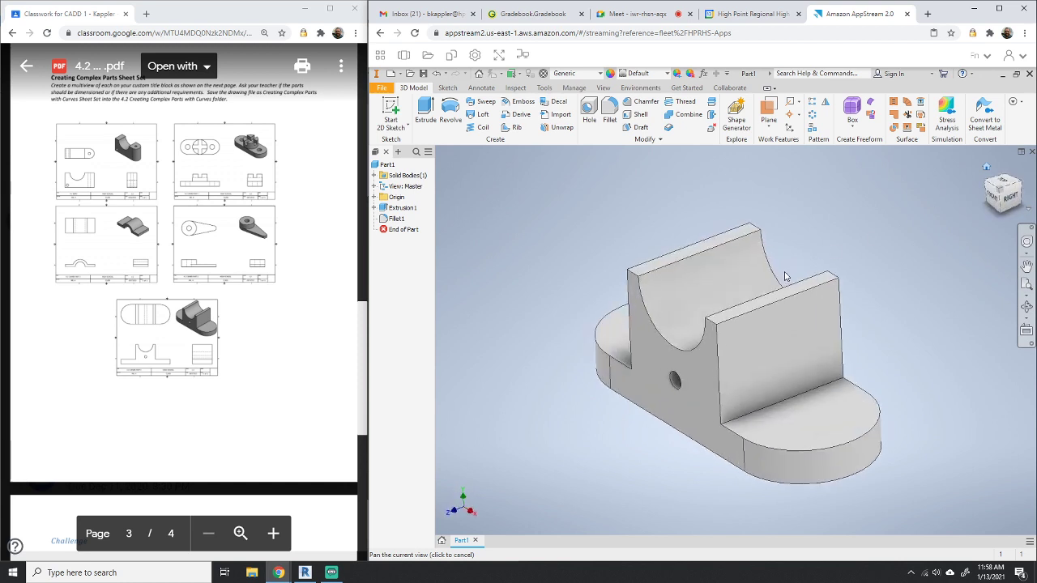
pyautogui.moveTo(778, 333); pyautogui.dragTo(781, 306, button='middle')
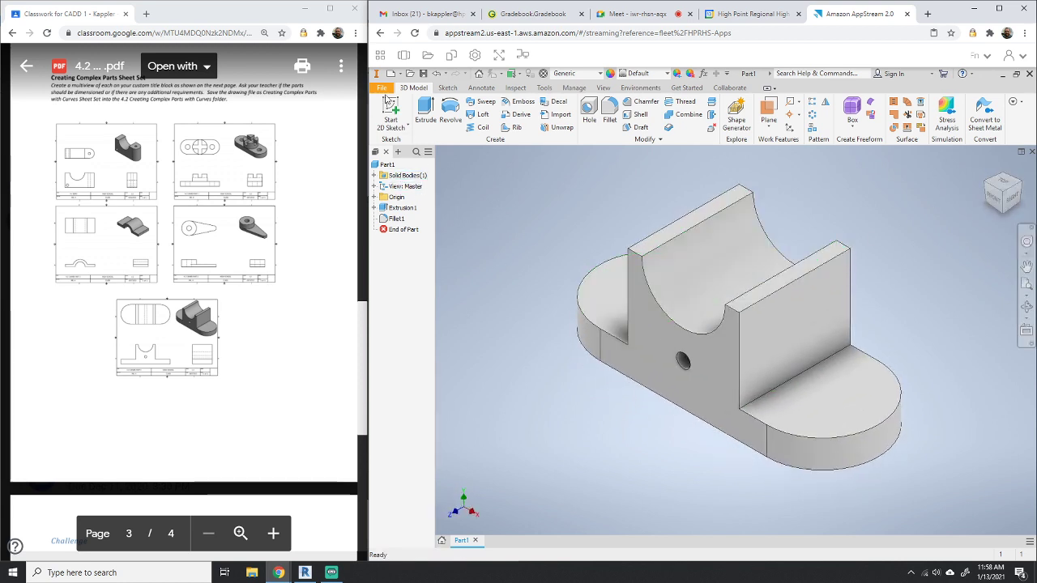
# Step: Save the part in the My Drive folder as Curved part4
pyautogui.click(384, 89)
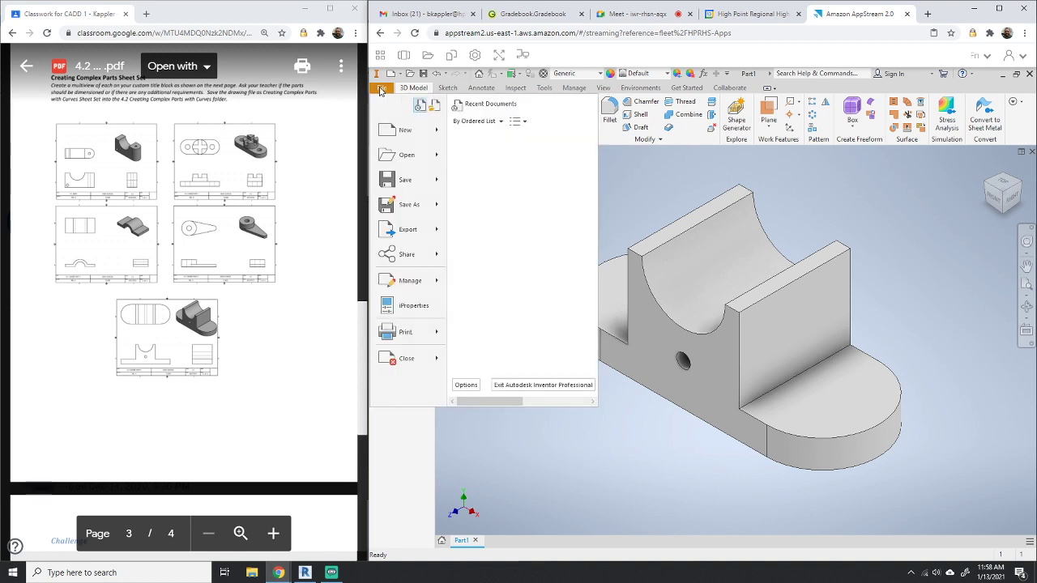
pyautogui.click(406, 180)
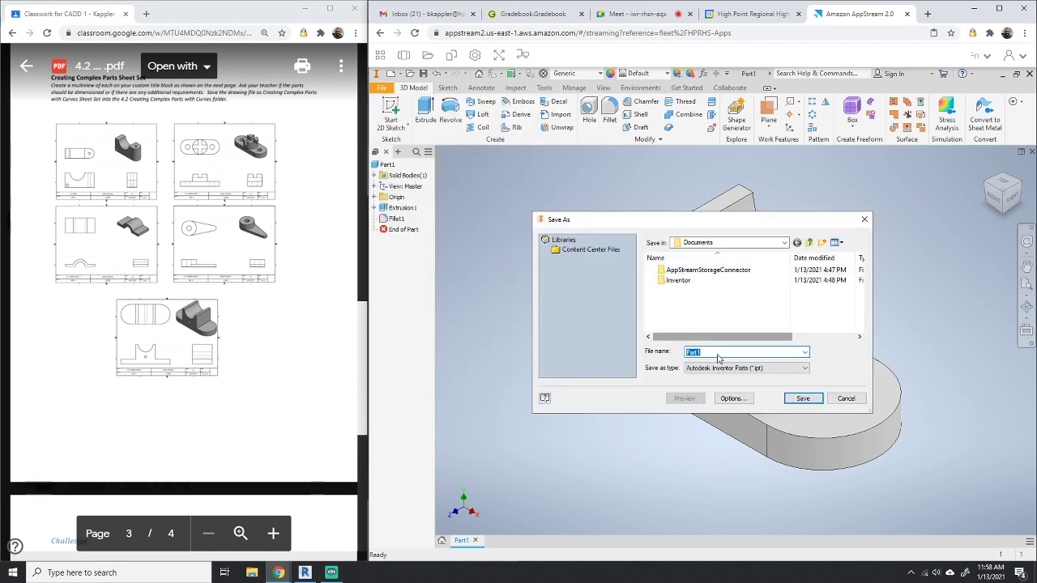
pyautogui.click(760, 245)
pyautogui.click(713, 279)
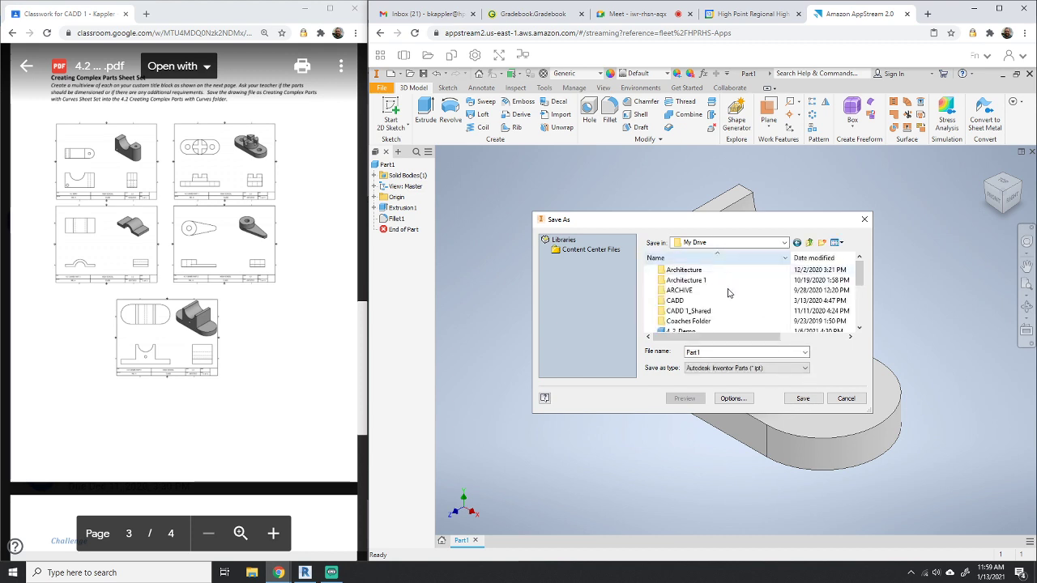
pyautogui.moveTo(709, 356); pyautogui.dragTo(677, 351)
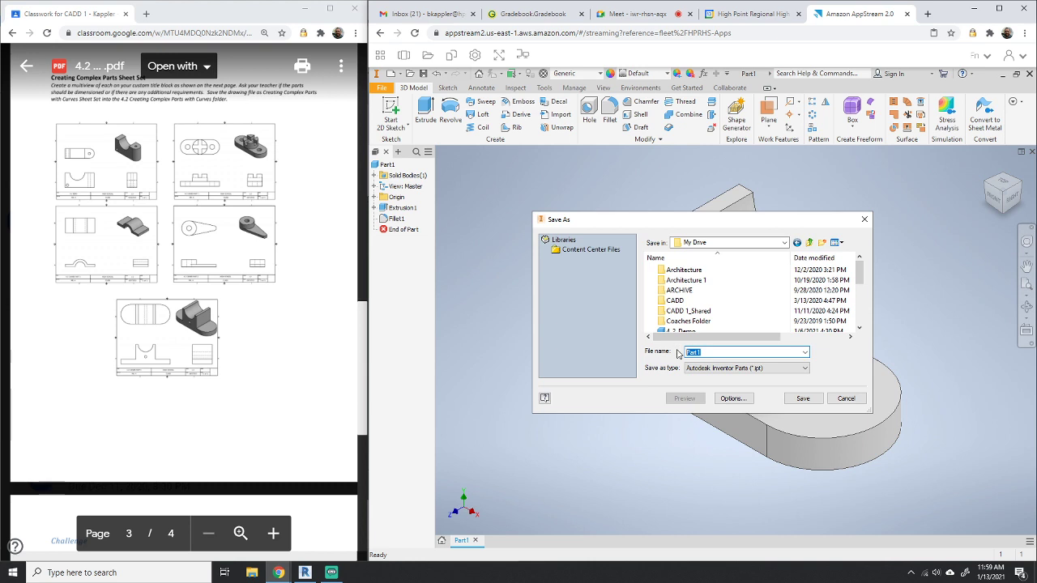
pyautogui.write('Curved part')
pyautogui.click(803, 397)
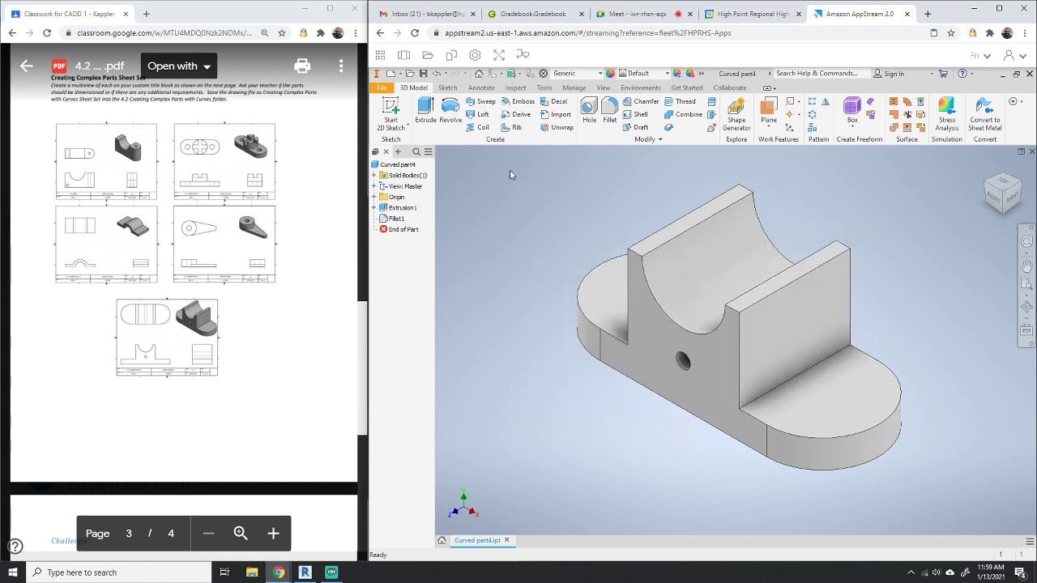
# Step: Create a new drawing file using the default drawing template
pyautogui.click(382, 88)
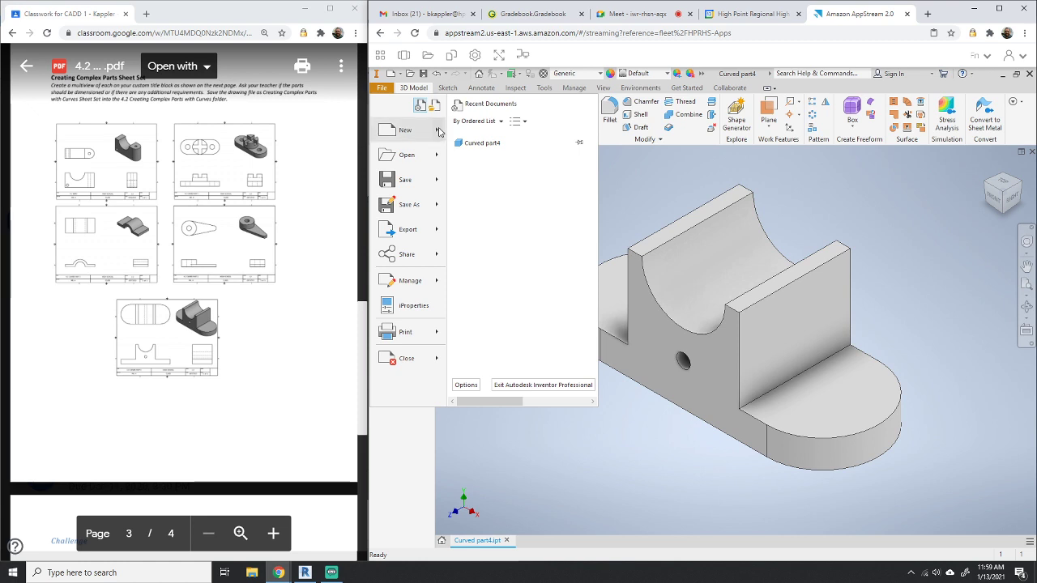
pyautogui.click(436, 132)
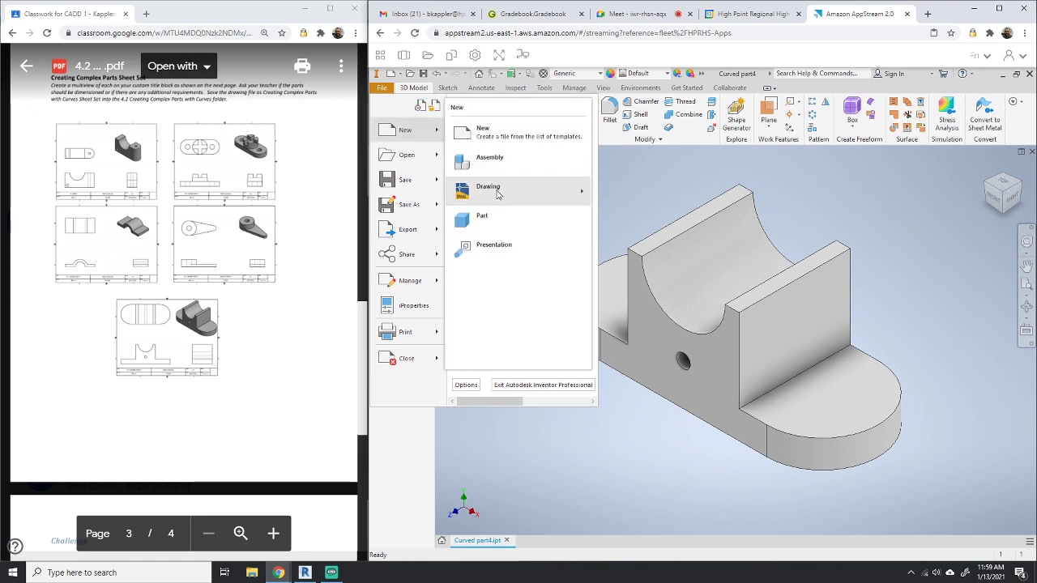
pyautogui.moveTo(498, 193)
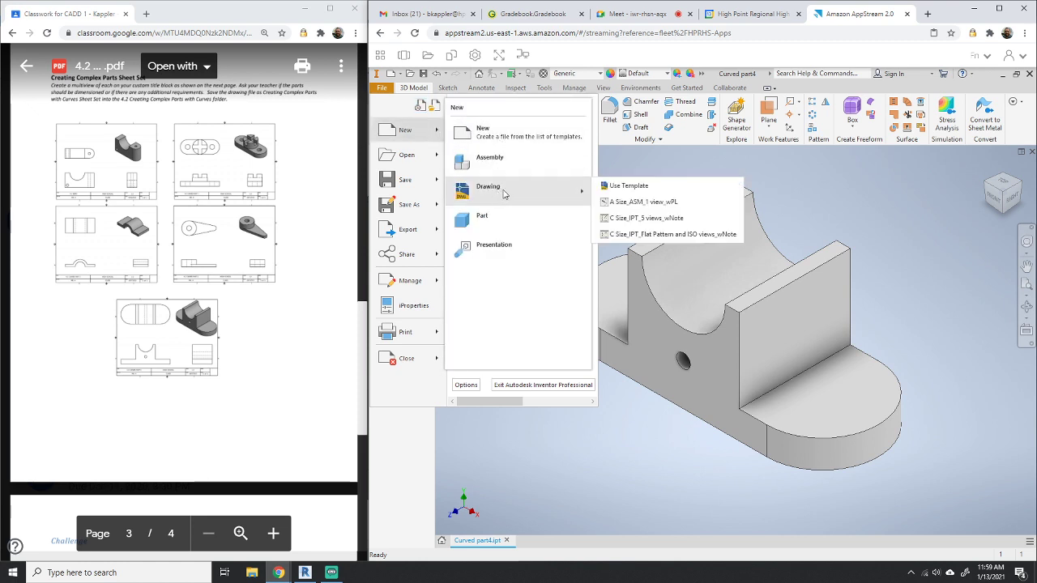
pyautogui.click(628, 188)
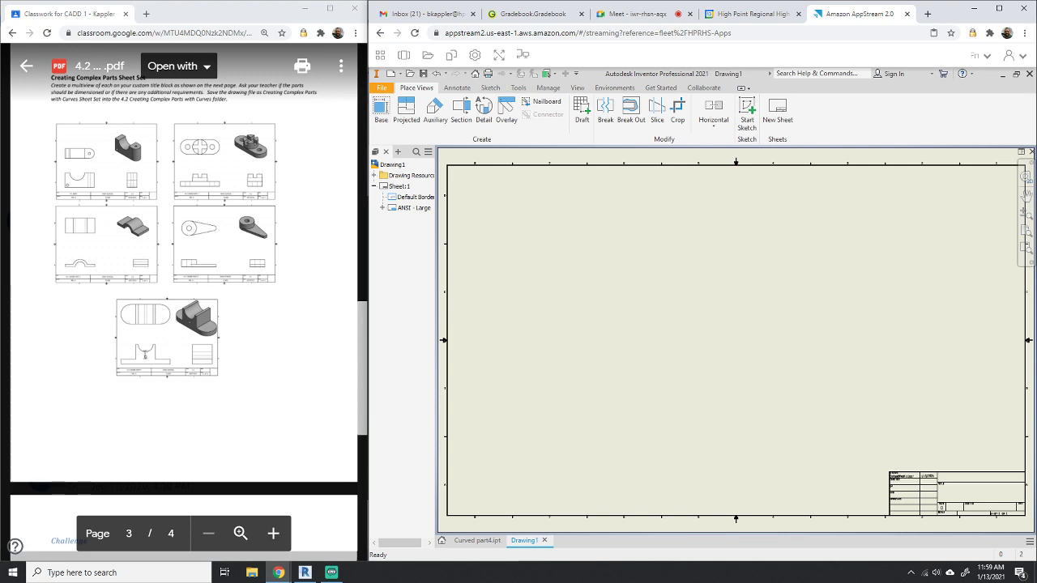
# Step: Place a front base view of Curved part4 at 1:1 scale and shift it up and right, closer to the sheet's centre
pyautogui.click(378, 112)
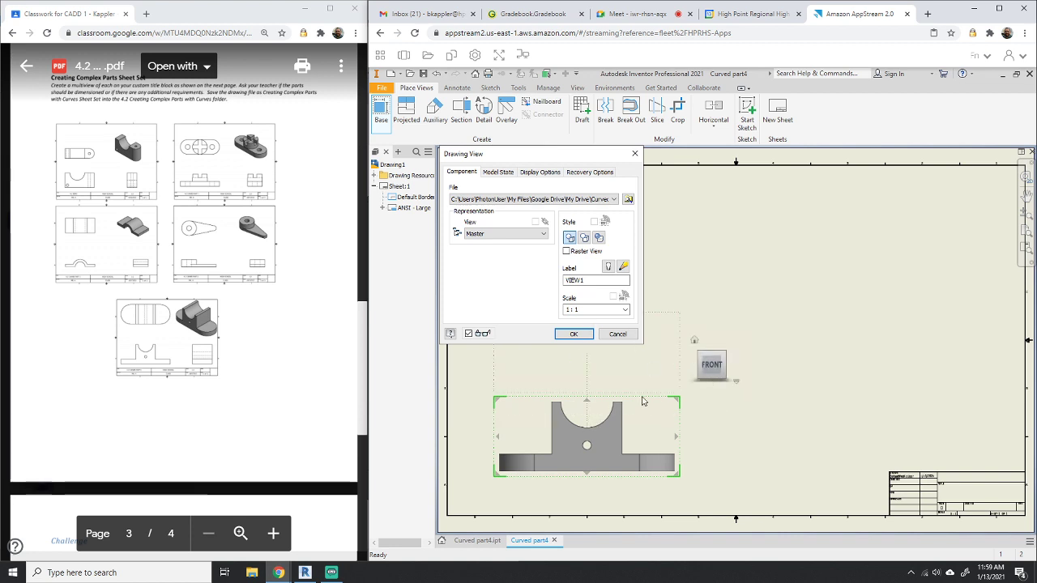
pyautogui.click(626, 311)
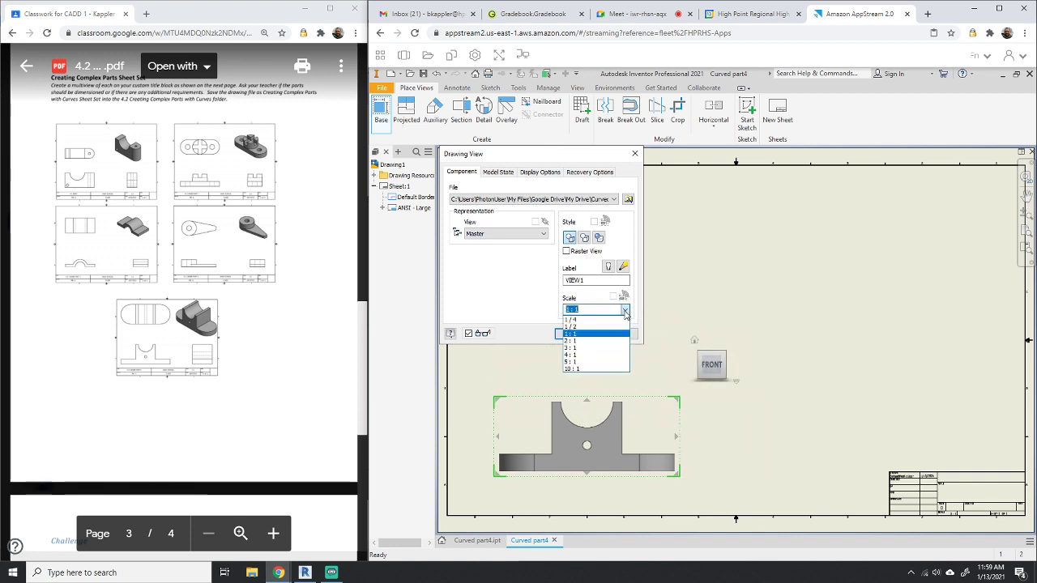
pyautogui.click(574, 342)
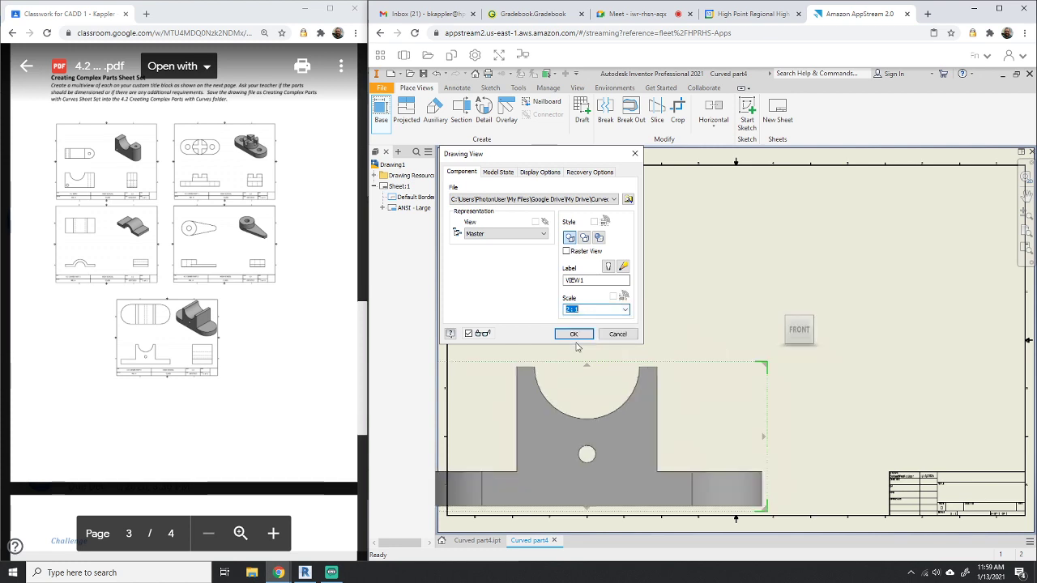
pyautogui.click(626, 310)
pyautogui.click(584, 336)
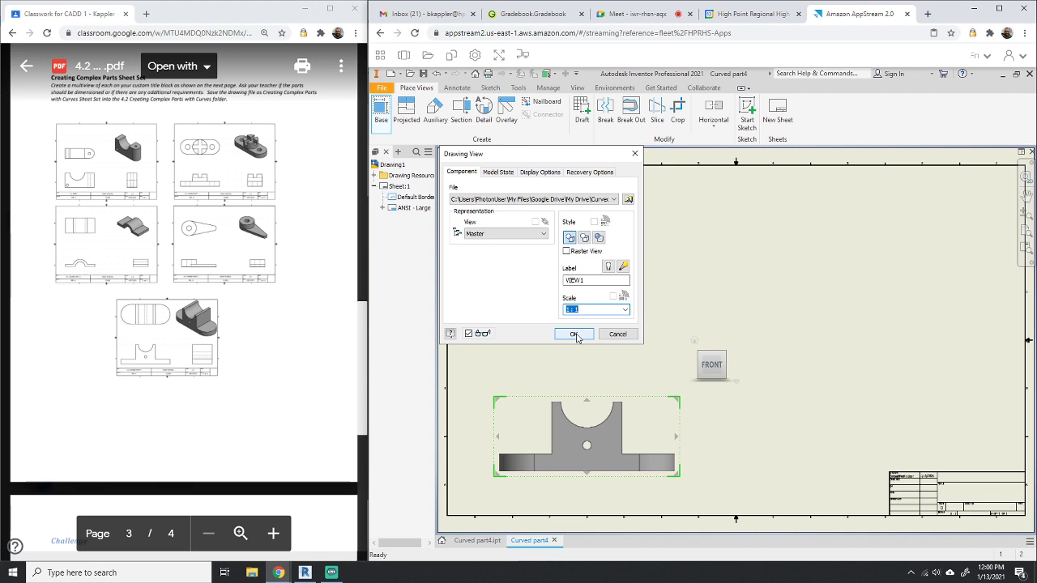
pyautogui.click(576, 335)
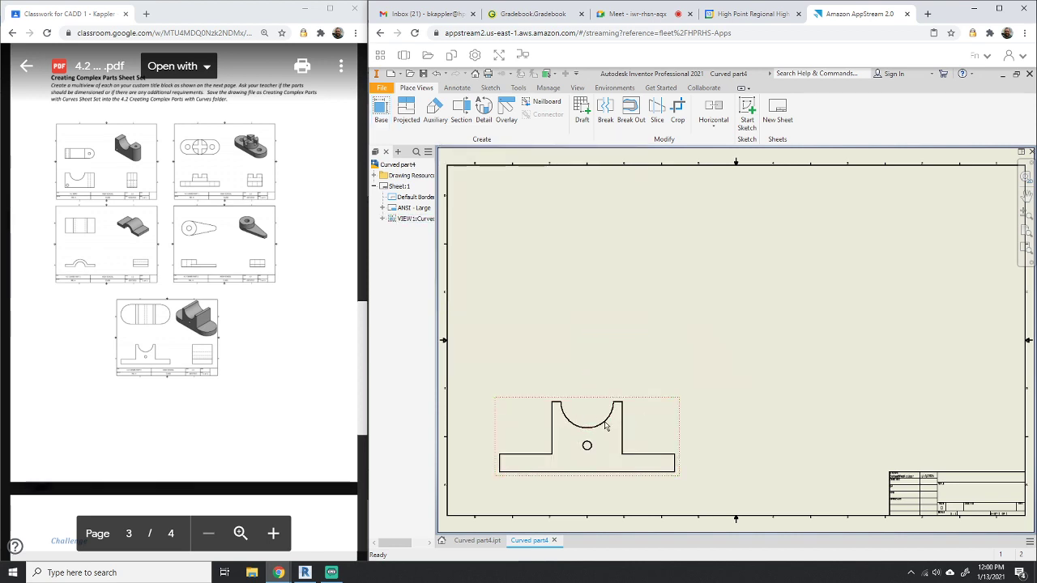
pyautogui.moveTo(591, 402)
pyautogui.mouseDown()
pyautogui.moveTo(630, 376)
pyautogui.moveTo(644, 347)
pyautogui.mouseUp()
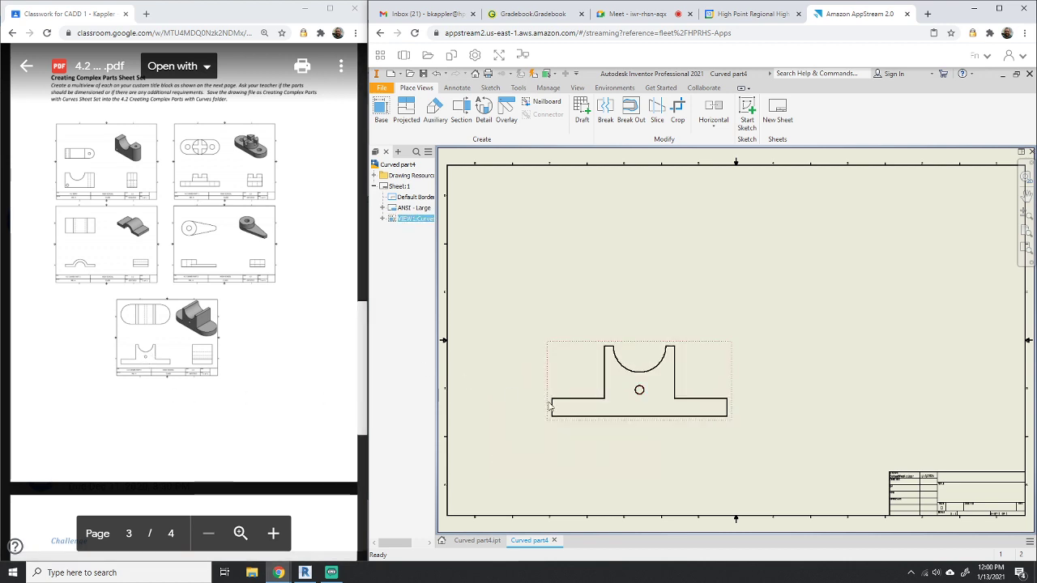
# Step: Create projected top, right and isometric views from the front view, and move the front view slightly lower on the sheet
pyautogui.click(409, 120)
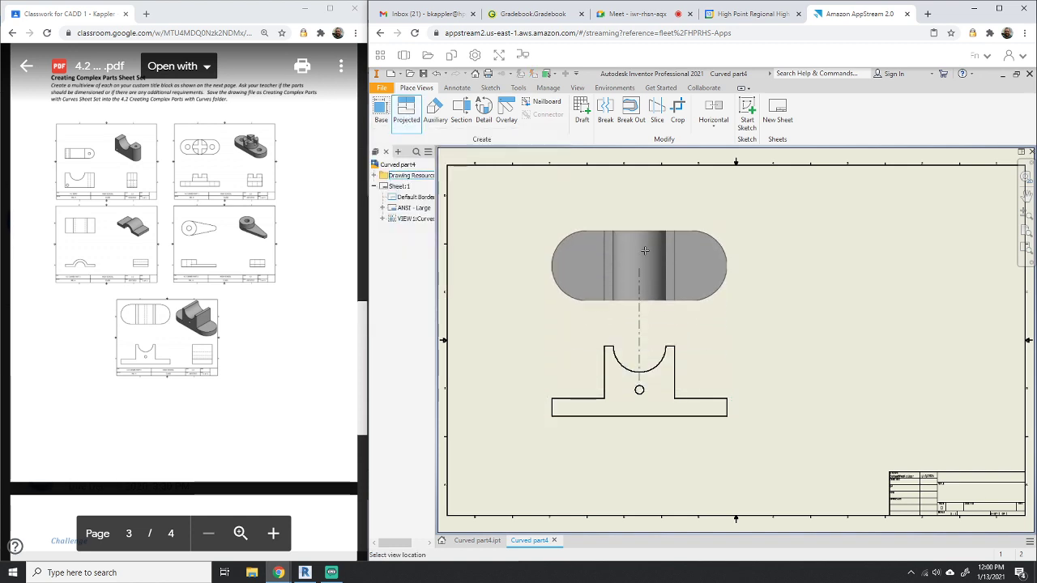
pyautogui.click(650, 261)
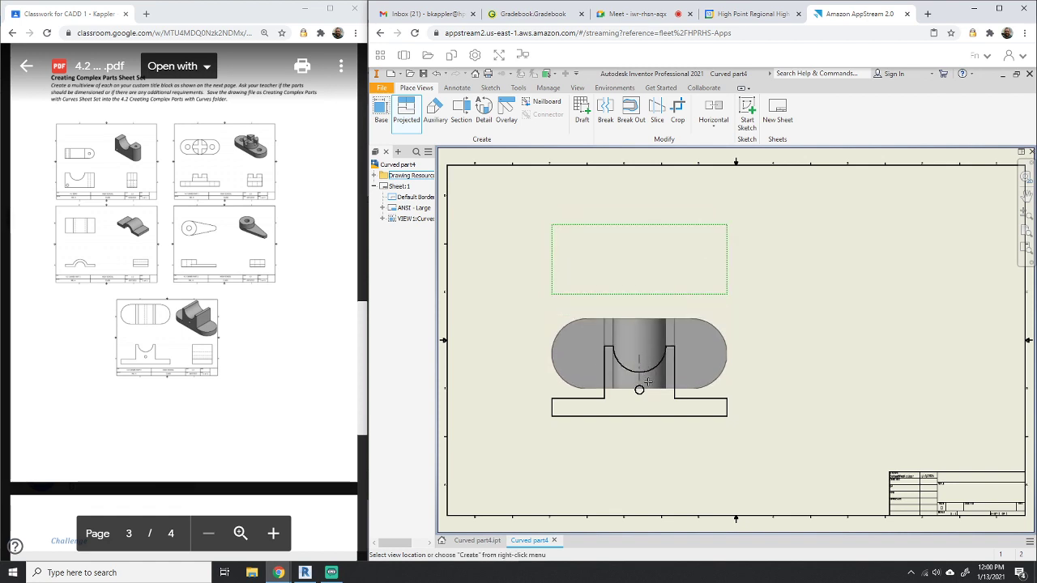
pyautogui.click(900, 391)
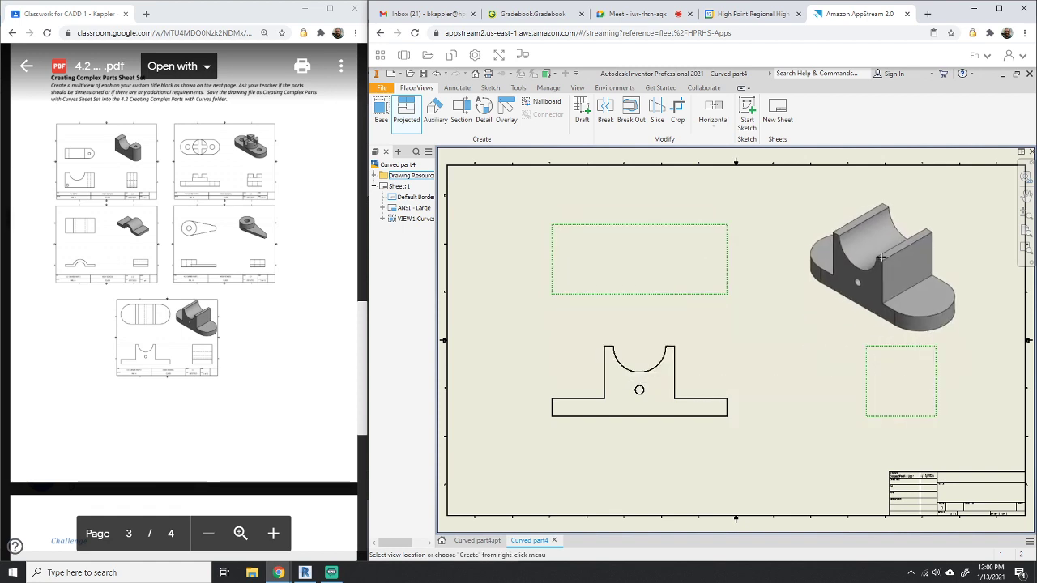
pyautogui.click(856, 277)
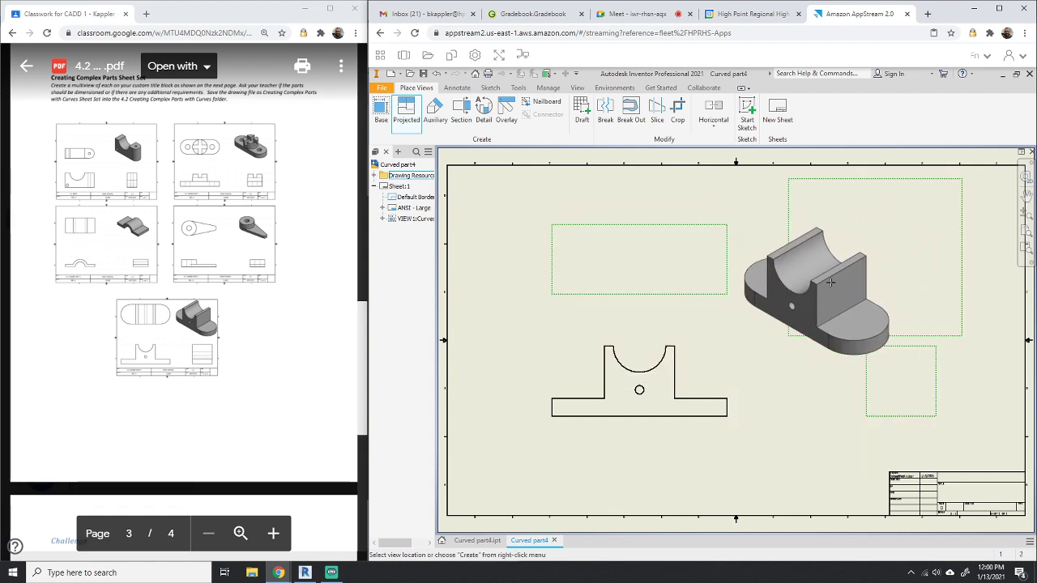
pyautogui.rightClick(869, 274)
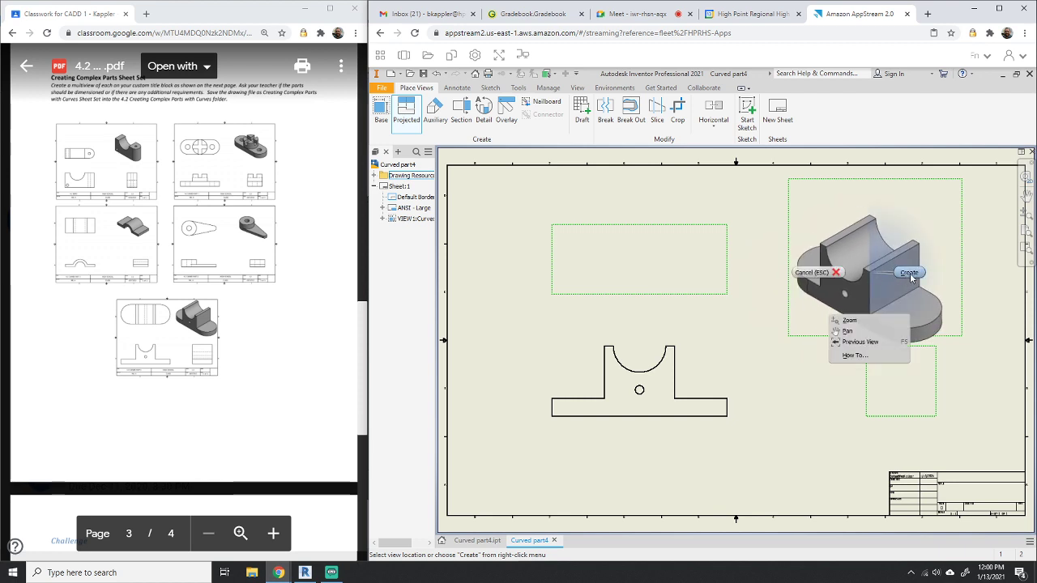
pyautogui.click(908, 273)
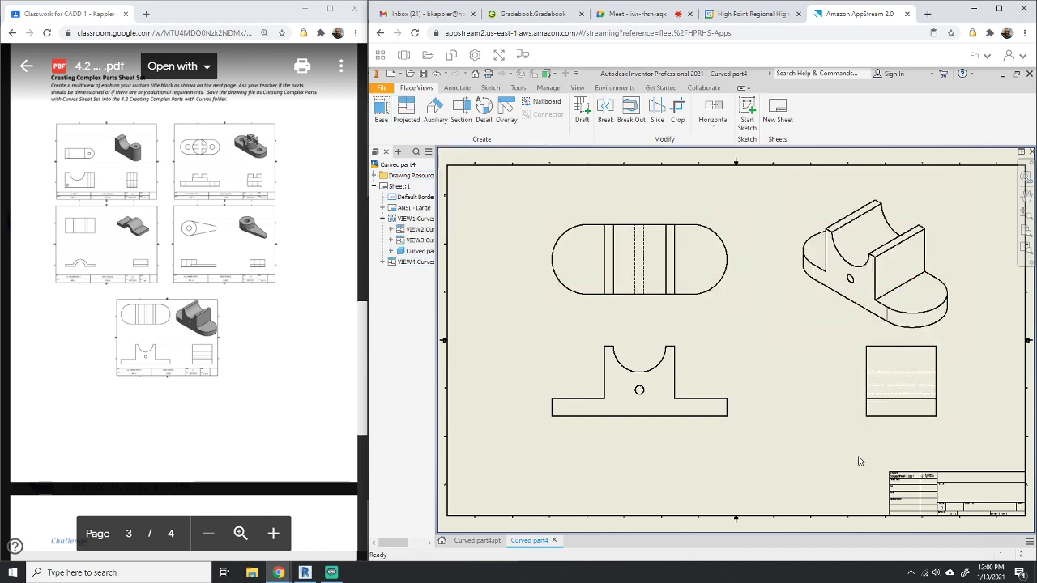
pyautogui.moveTo(718, 429); pyautogui.dragTo(724, 459)
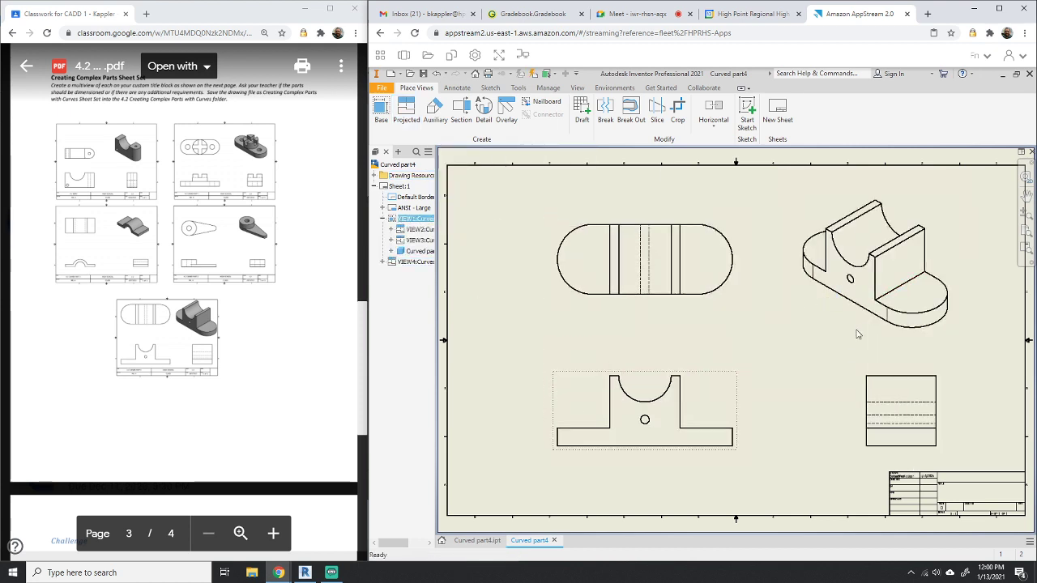
# Step: Set the isometric view's display style to Shaded
pyautogui.rightClick(862, 329)
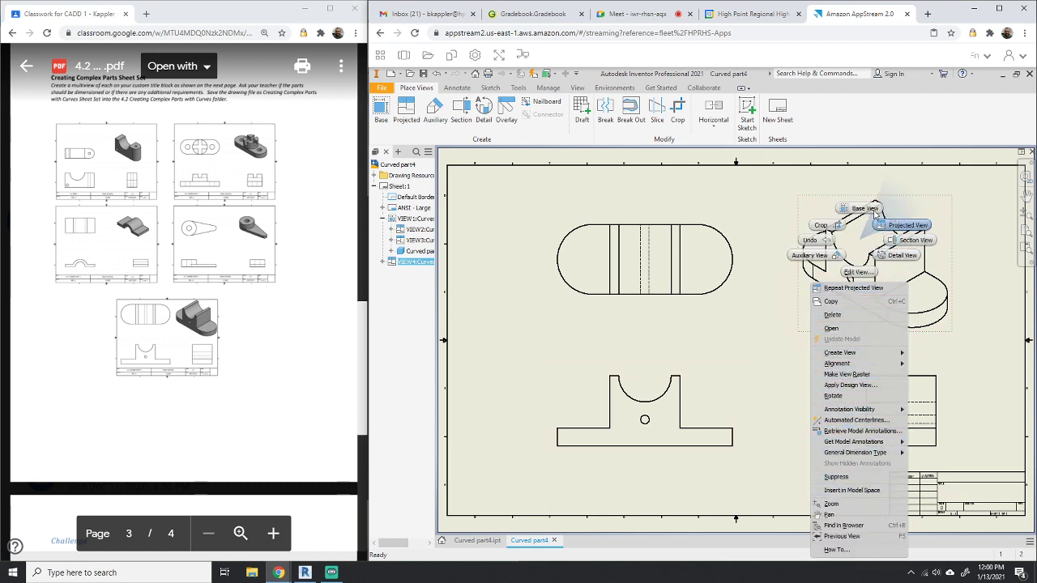
pyautogui.click(858, 273)
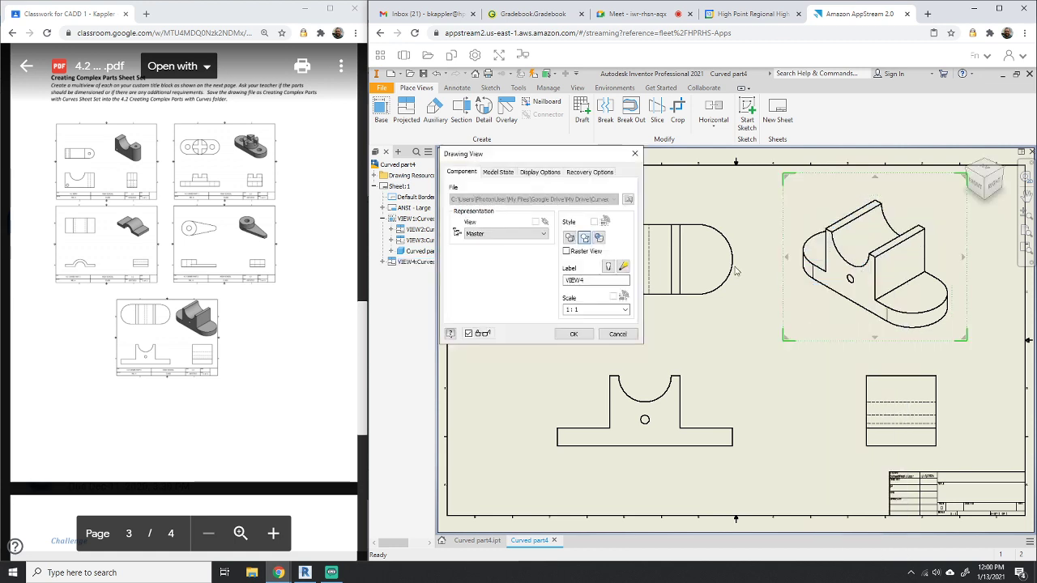
pyautogui.click(600, 238)
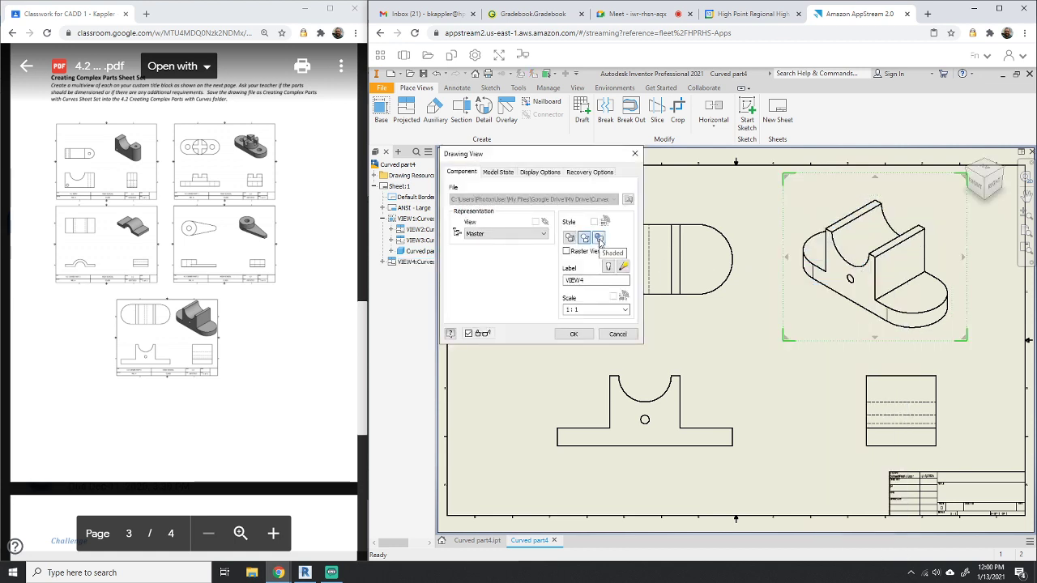
pyautogui.click(574, 335)
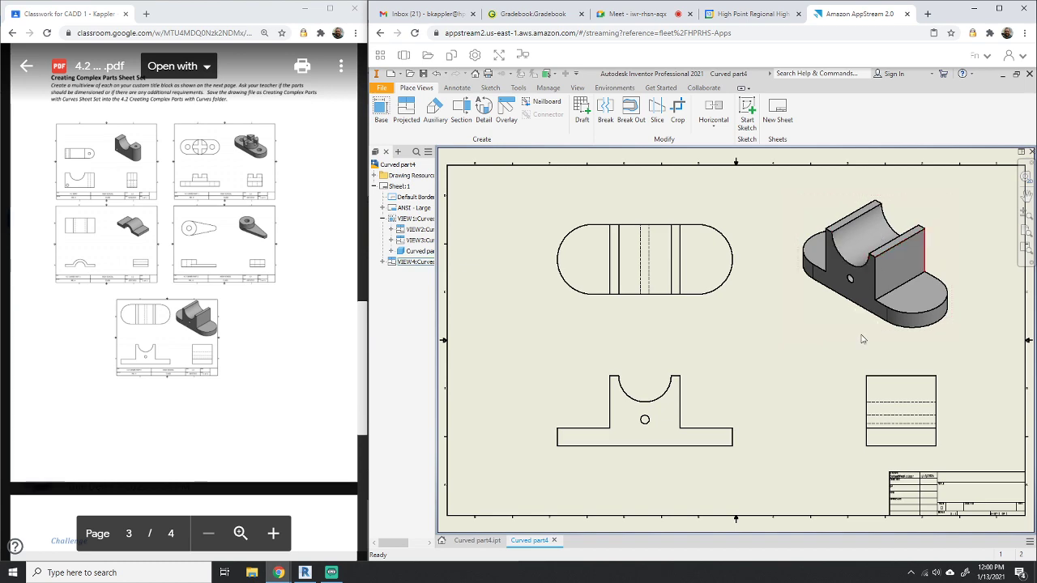
pyautogui.moveTo(790, 396); pyautogui.dragTo(780, 386, button='middle')
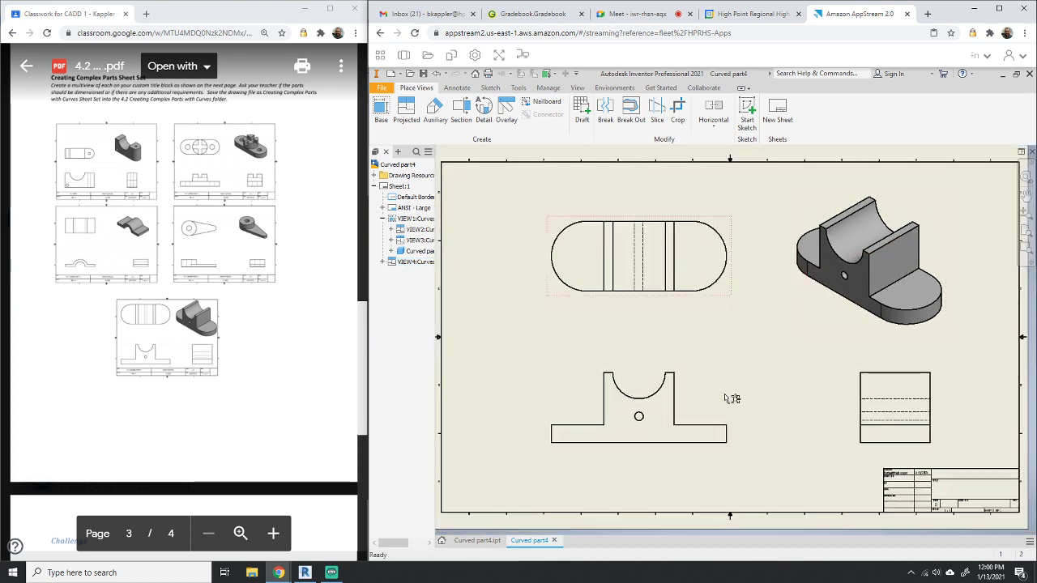
pyautogui.scroll(-4, 757, 379)
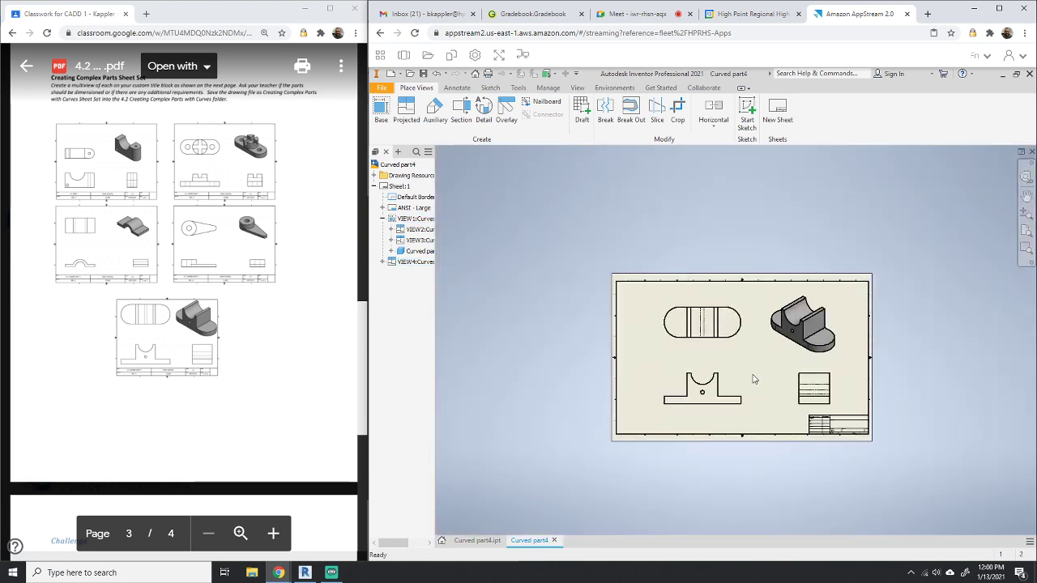
pyautogui.scroll(2, 651, 365)
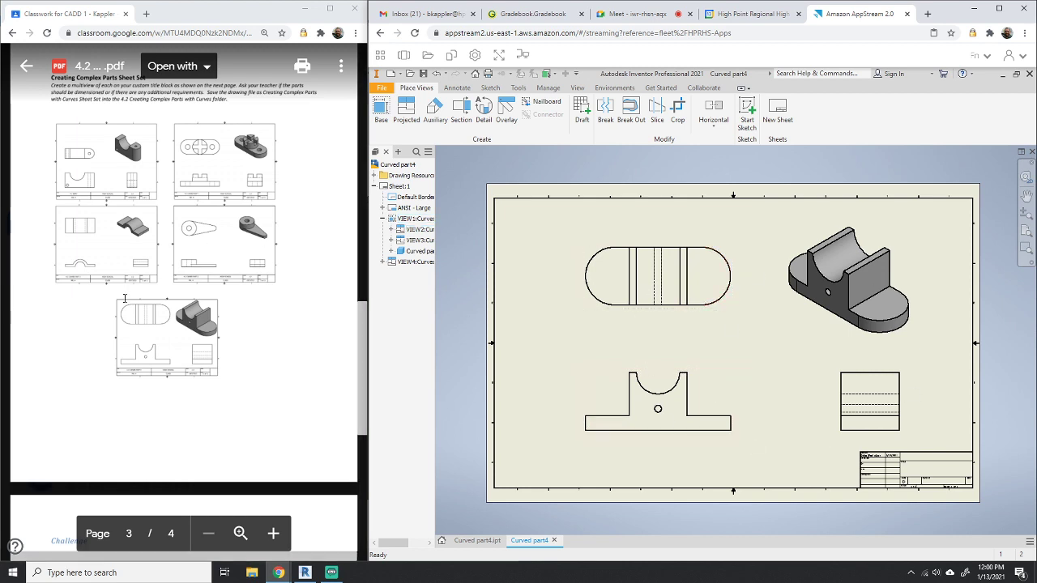